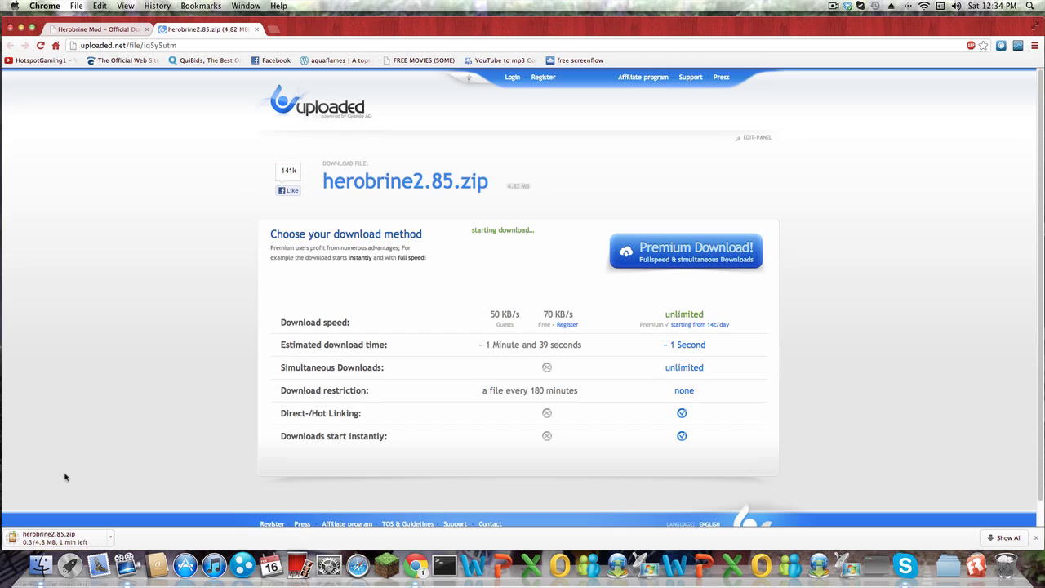
{"action": "left_click_drag", "start_coordinate": [342, 28], "coordinate": [341, 24]}
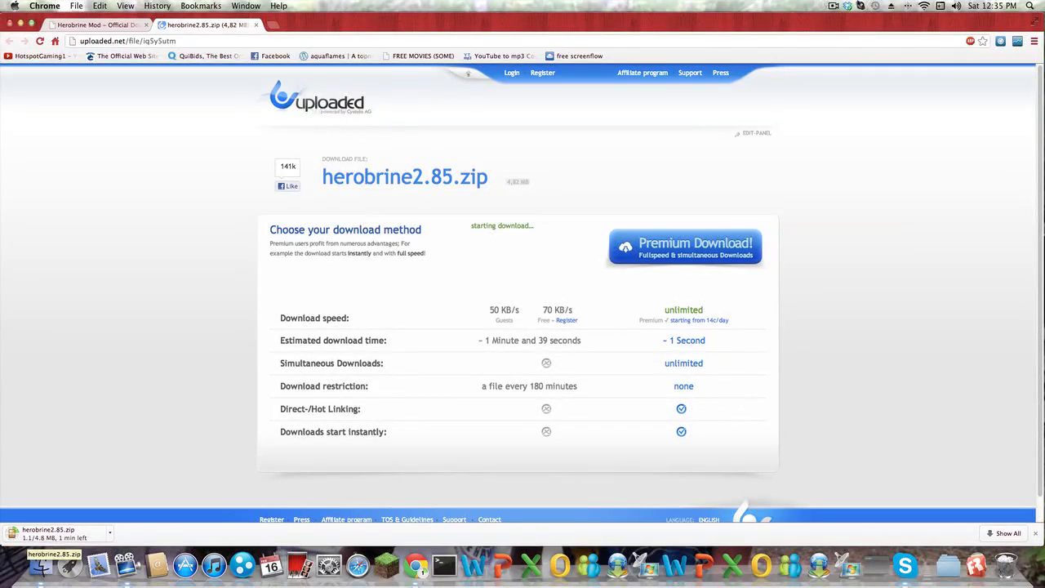
{"action": "left_click", "coordinate": [834, 6]}
{"action": "left_click", "coordinate": [845, 39]}
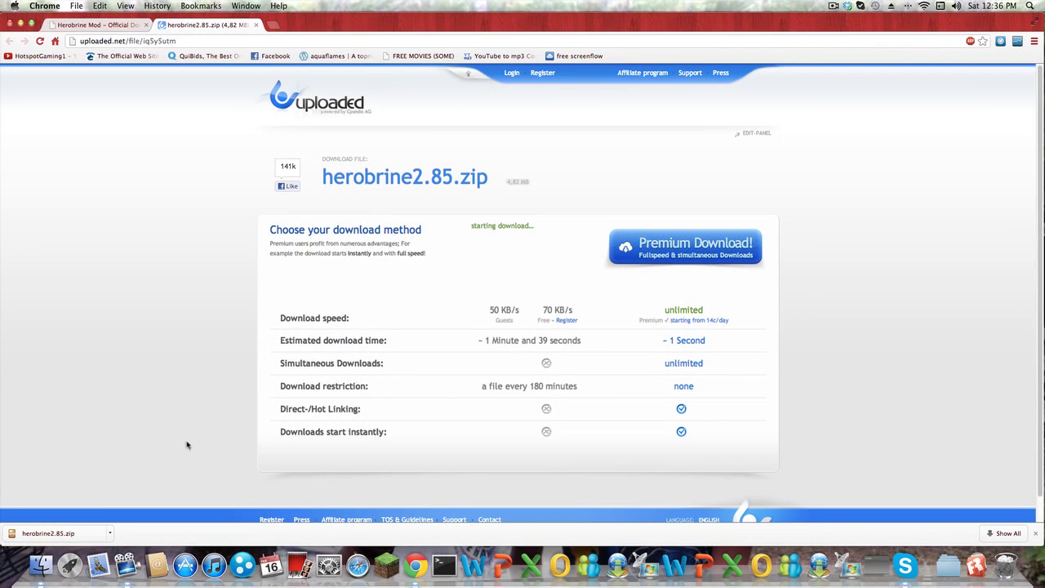
Place the downloaded herobrine2.85.zip on the desktop and minimize the browser window
{"action": "left_click_drag", "start_coordinate": [311, 22], "coordinate": [651, 20]}
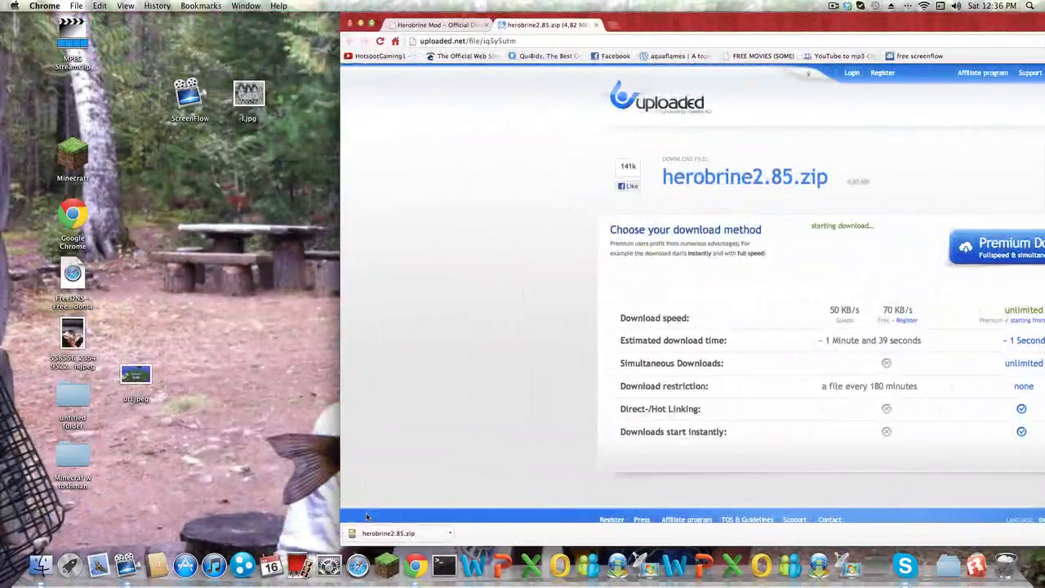
{"action": "left_click_drag", "start_coordinate": [435, 532], "coordinate": [267, 232]}
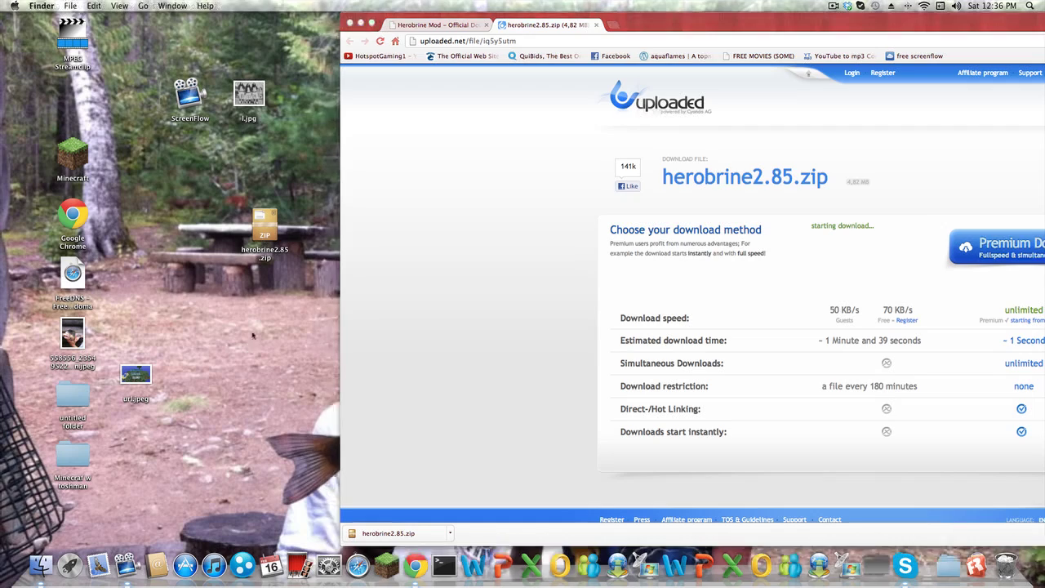
{"action": "left_click_drag", "start_coordinate": [683, 30], "coordinate": [355, 17]}
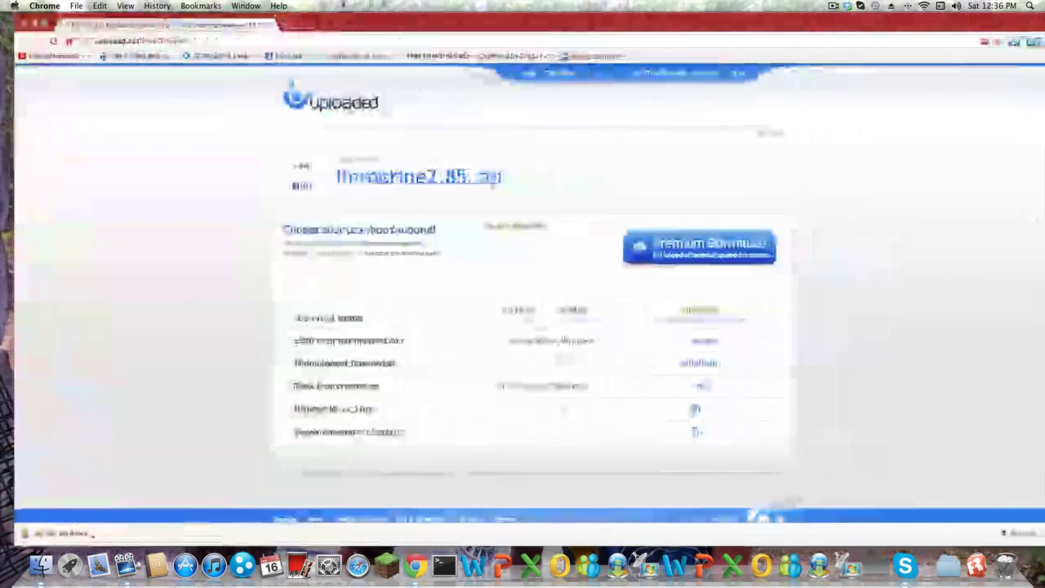
{"action": "left_click", "coordinate": [32, 23]}
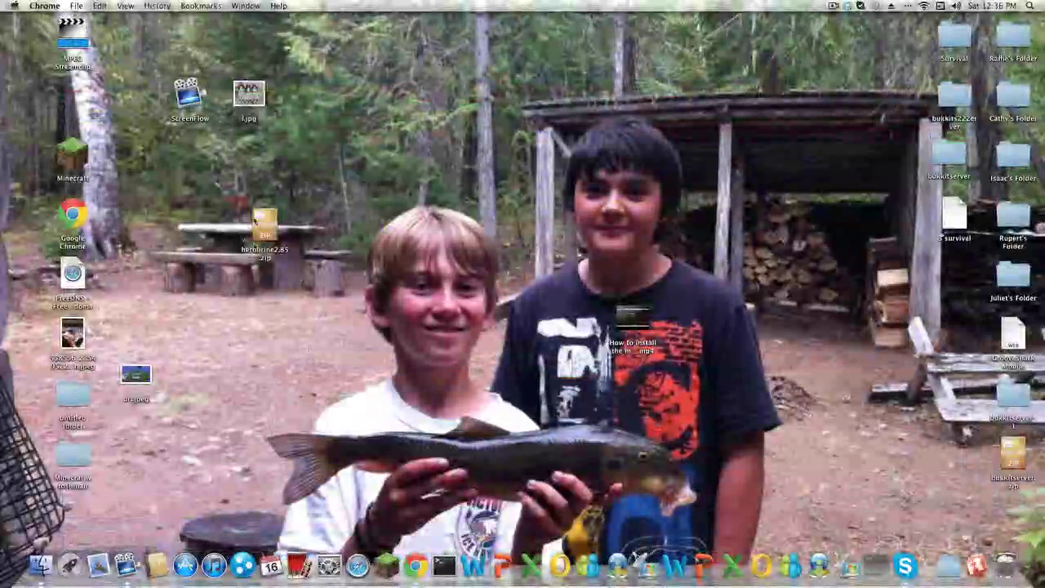
Extract herobrine2.85.zip and place the extracted folder beside the archive on the desktop
{"action": "left_click", "coordinate": [333, 345]}
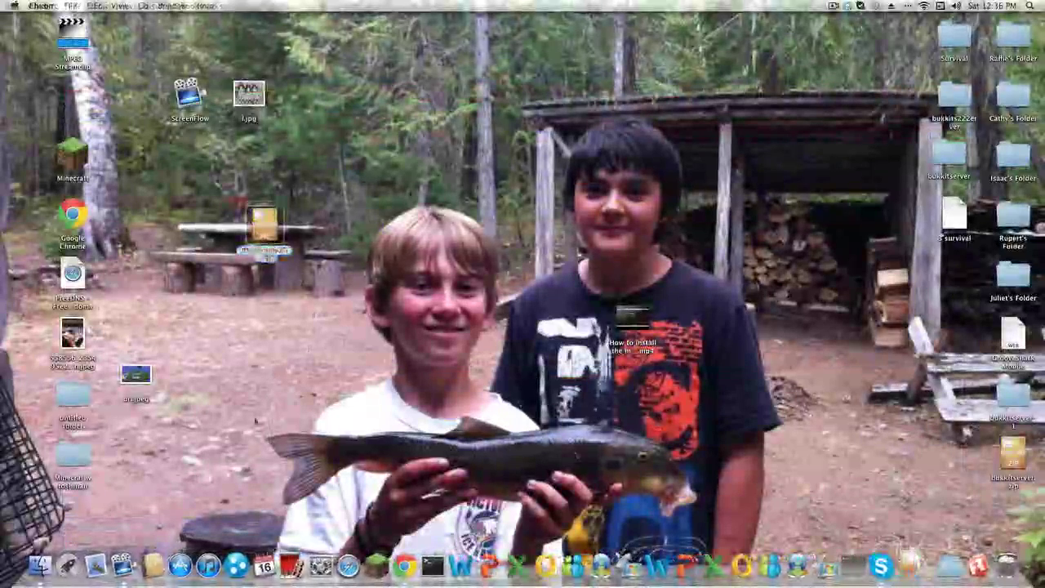
{"action": "mouse_move", "coordinate": [704, 512]}
{"action": "left_mouse_down"}
{"action": "mouse_move", "coordinate": [719, 537]}
{"action": "mouse_move", "coordinate": [718, 522]}
{"action": "left_mouse_up"}
{"action": "left_click_drag", "start_coordinate": [955, 276], "coordinate": [322, 239]}
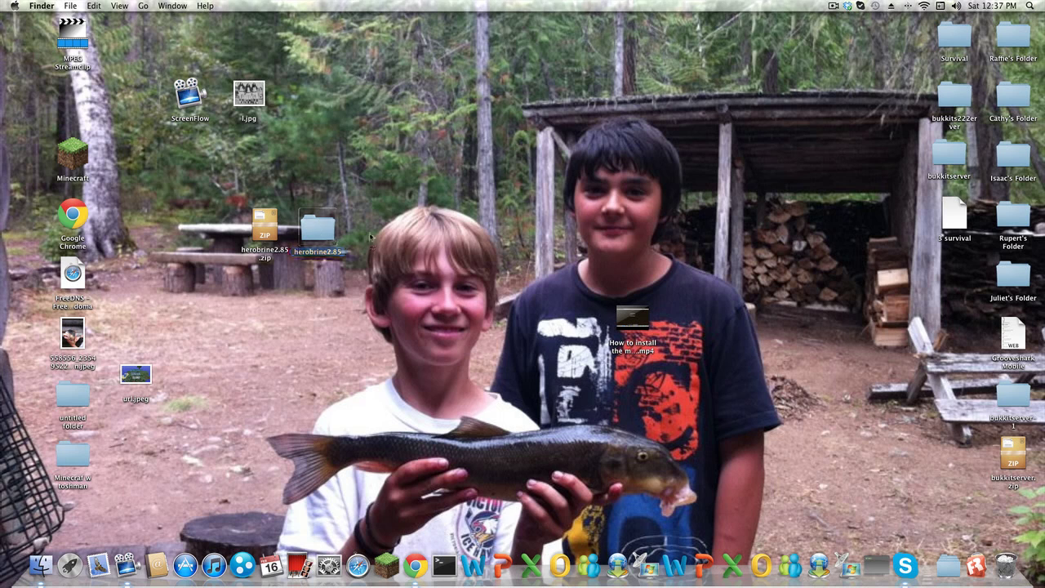
Adjust the positions of the archive and extracted folder slightly, and open the herobrine2.85 folder
{"action": "left_click", "coordinate": [253, 231]}
{"action": "left_click_drag", "start_coordinate": [252, 228], "coordinate": [255, 230]}
{"action": "left_click", "coordinate": [329, 206]}
{"action": "left_click_drag", "start_coordinate": [325, 225], "coordinate": [332, 225]}
{"action": "left_click", "coordinate": [346, 223]}
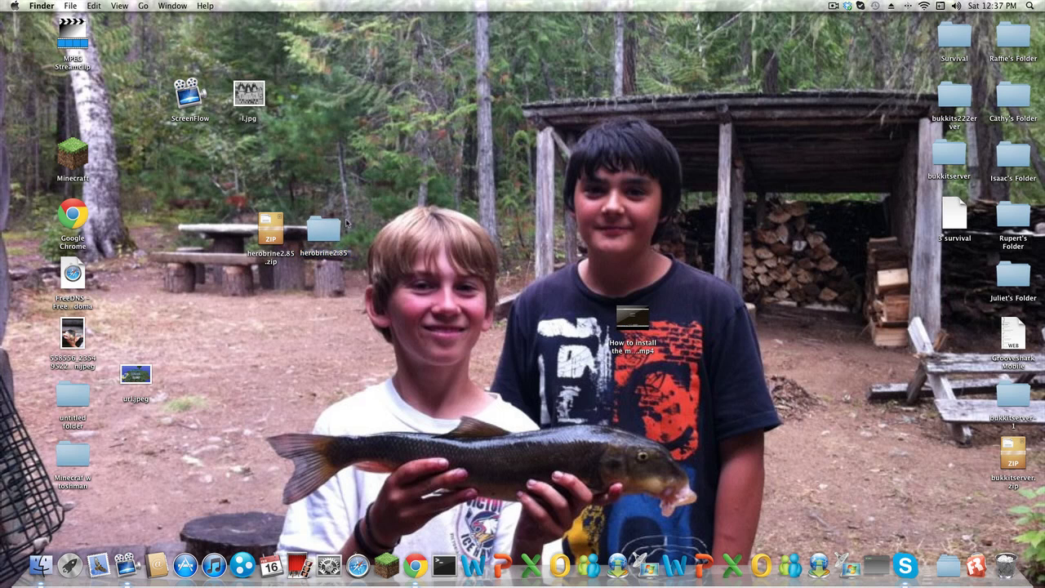
{"action": "double_click", "coordinate": [324, 231]}
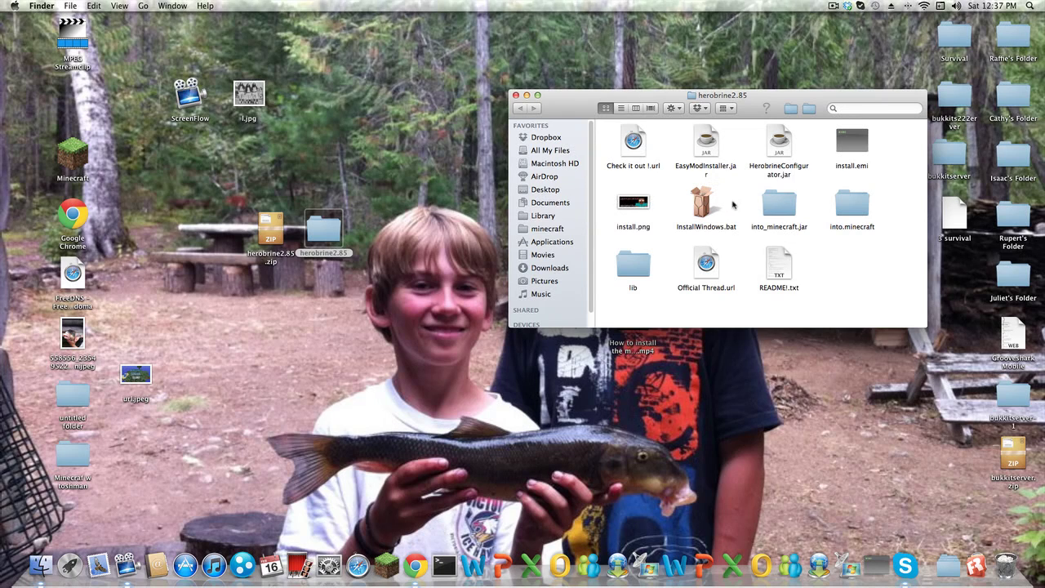
{"action": "left_click", "coordinate": [712, 228]}
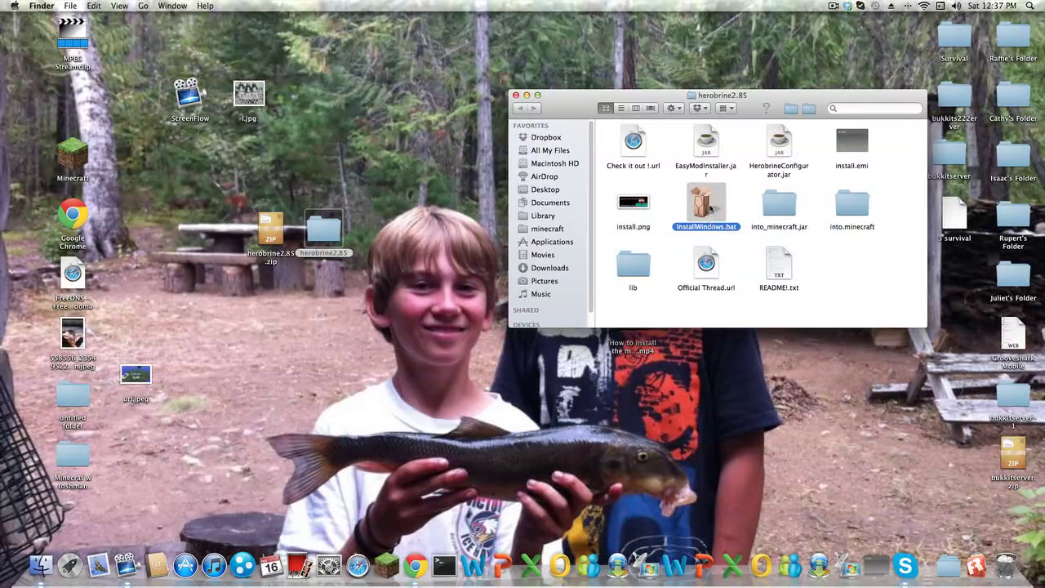
Open a second Finder window and place it beside the herobrine2.85 window without overlap
{"action": "right_click", "coordinate": [40, 557]}
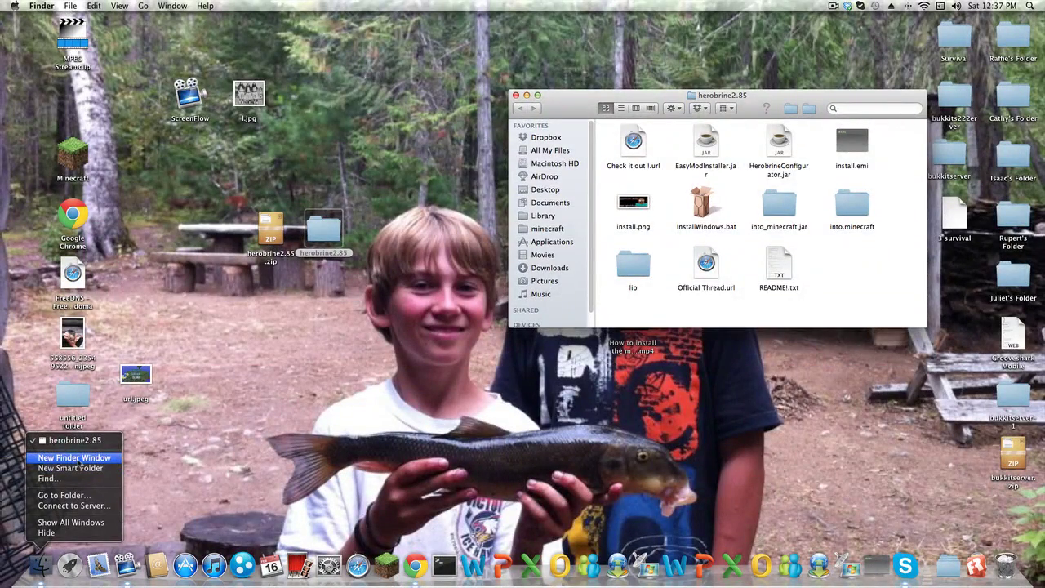
{"action": "left_click", "coordinate": [75, 458]}
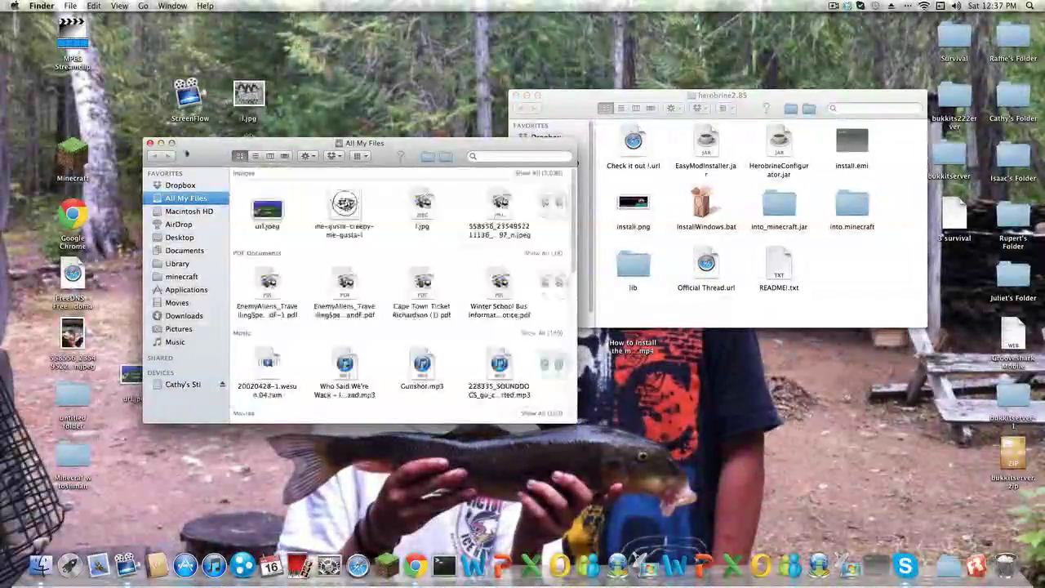
{"action": "left_click_drag", "start_coordinate": [188, 144], "coordinate": [68, 131]}
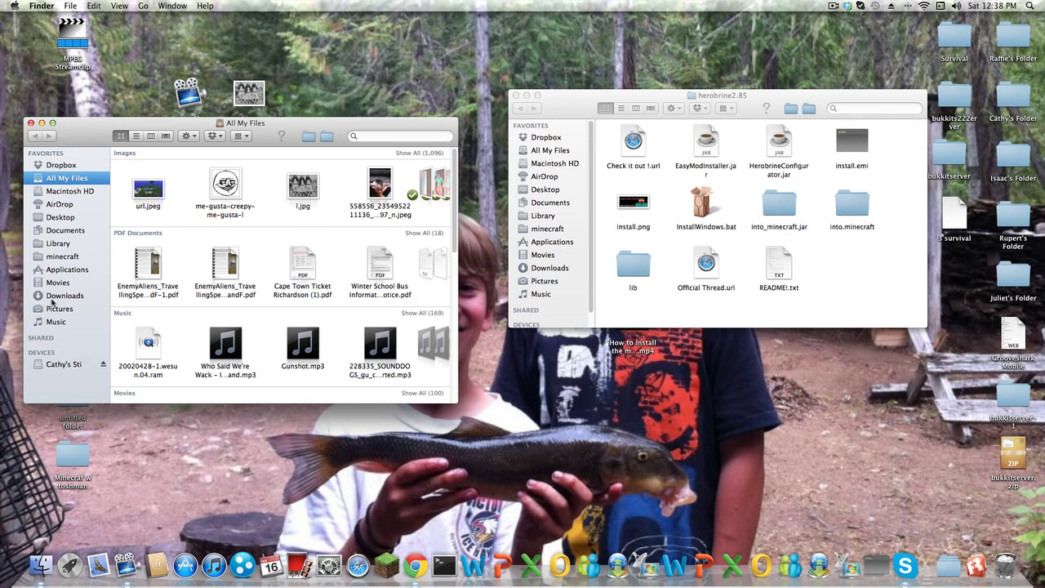
Go to the /Library folder by its path and open its Application Support folder
{"action": "key", "text": "super+shift+g"}
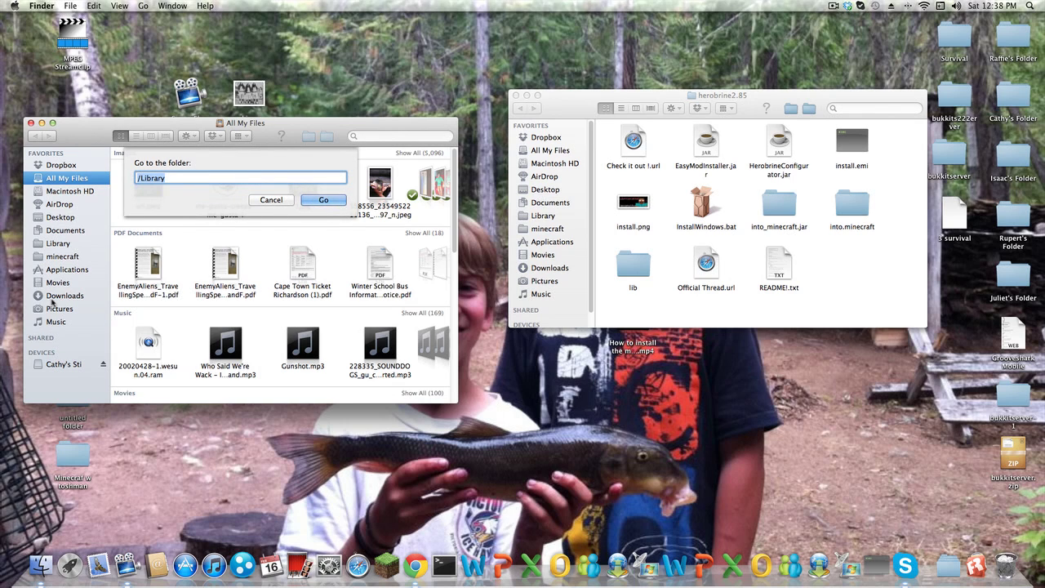
{"action": "key", "text": "BackSpace"}
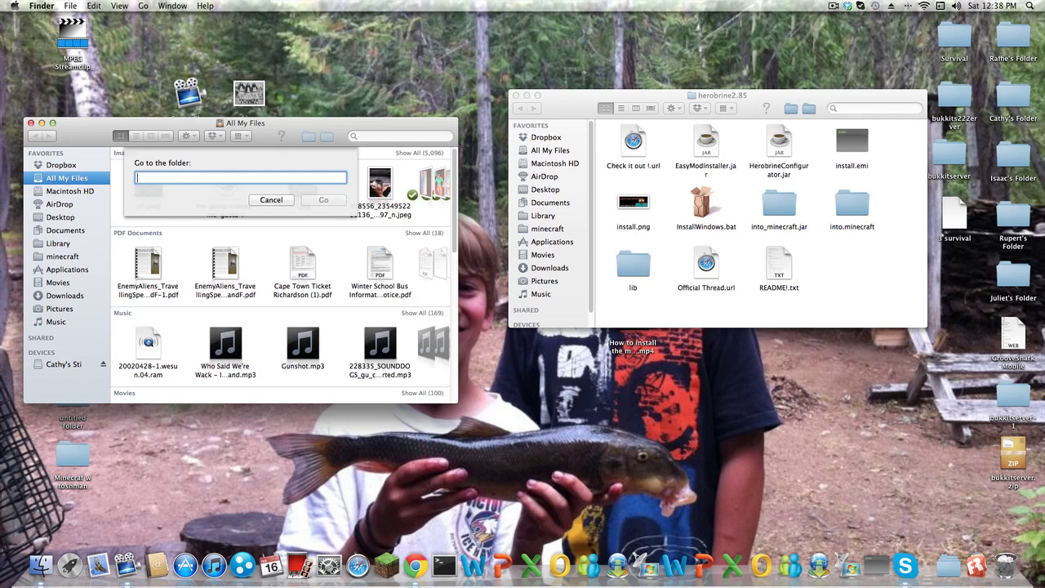
{"action": "type", "text": "/Li"}
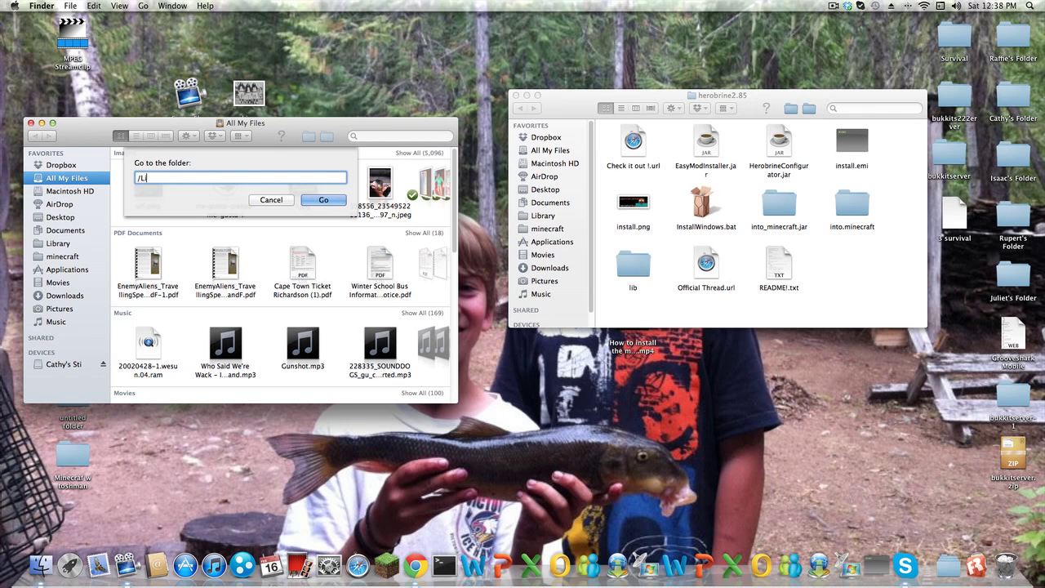
{"action": "type", "text": "brary"}
{"action": "left_click", "coordinate": [318, 200]}
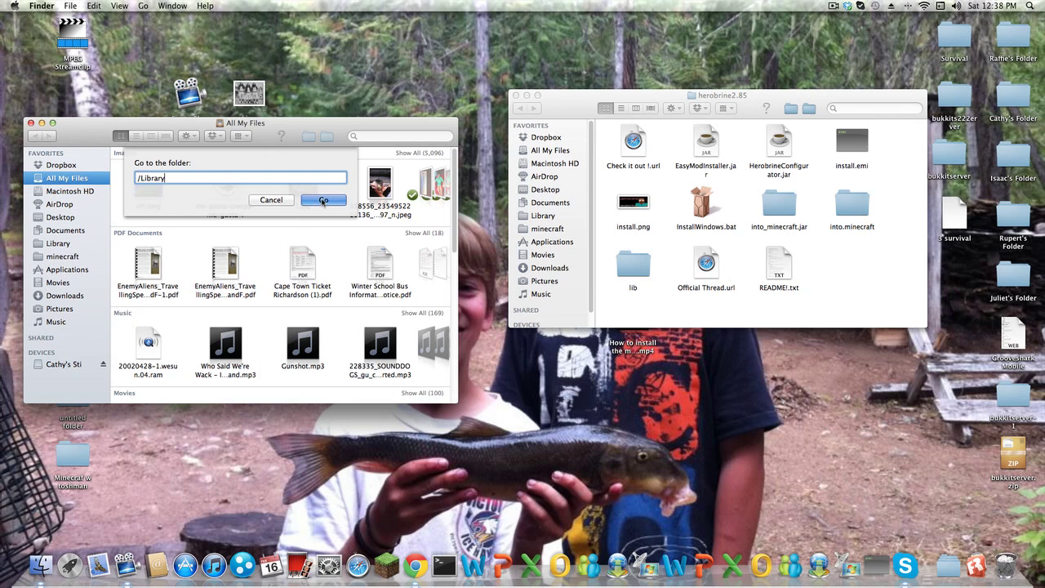
{"action": "double_click", "coordinate": [149, 180]}
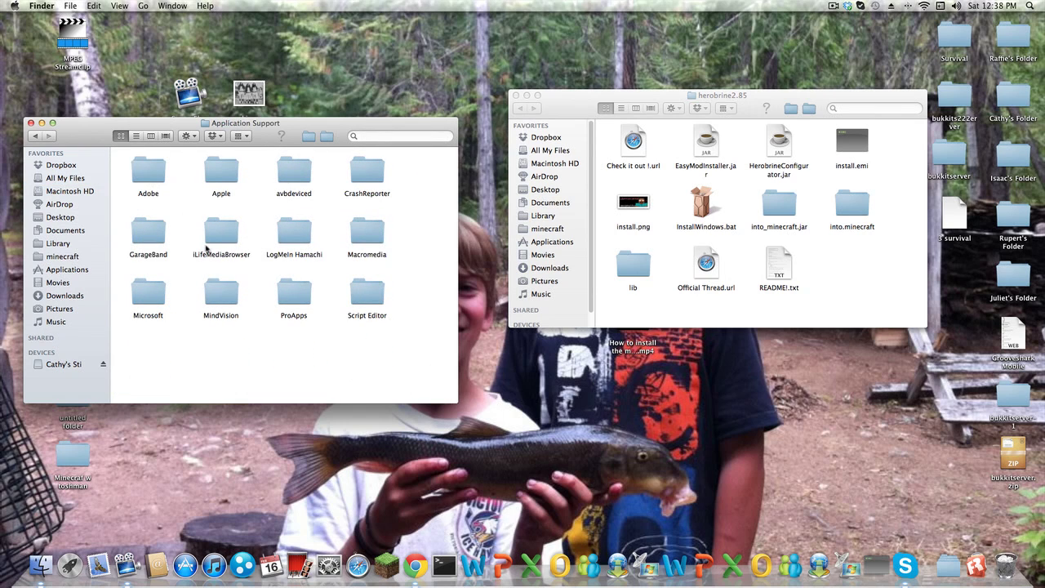
Open the minecraft folder inside Application Support of the Library listed among the favorites, and look through its contents
{"action": "left_click", "coordinate": [59, 243]}
{"action": "double_click", "coordinate": [222, 171]}
{"action": "scroll", "coordinate": [228, 168], "scroll_direction": "down", "scroll_amount": 2}
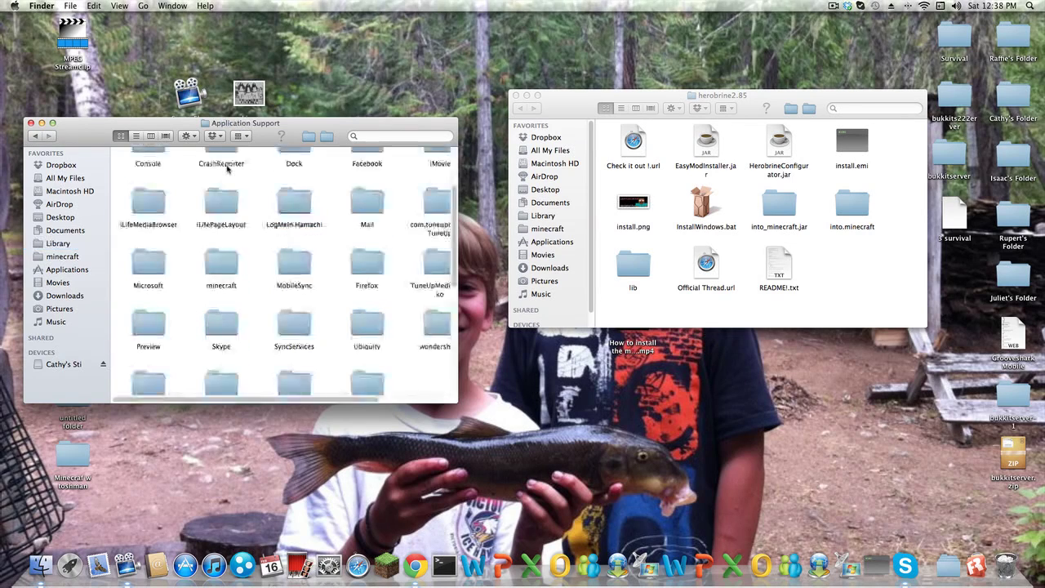
{"action": "double_click", "coordinate": [221, 273]}
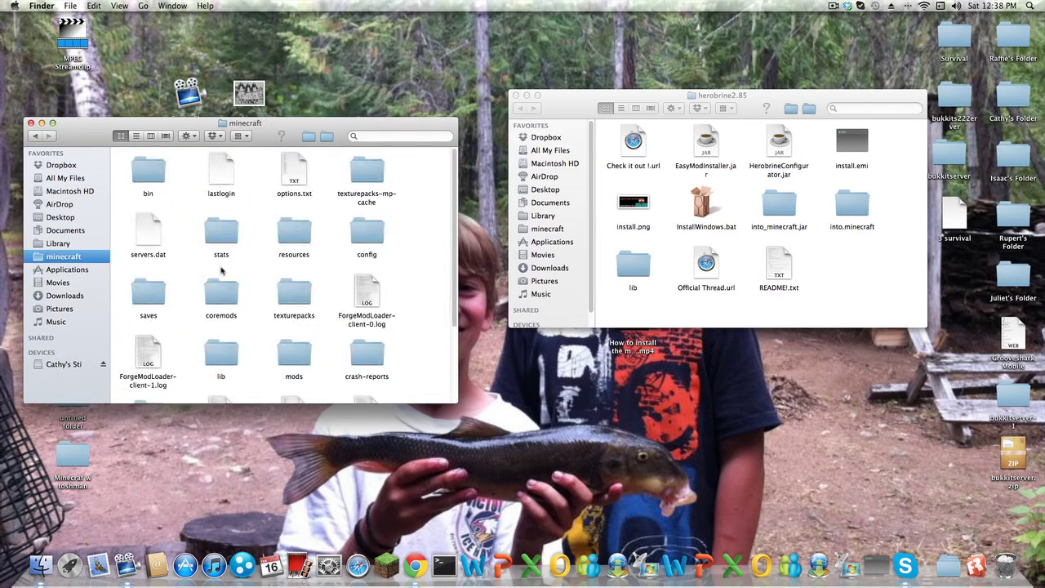
{"action": "scroll", "coordinate": [229, 306], "scroll_direction": "down", "scroll_amount": 3}
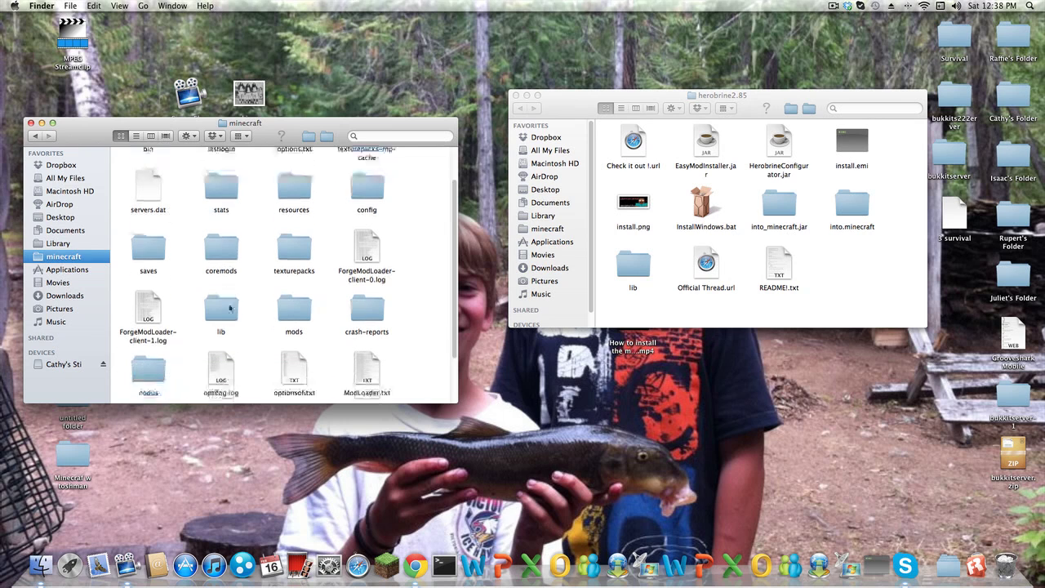
{"action": "scroll", "coordinate": [276, 331], "scroll_direction": "up", "scroll_amount": 5}
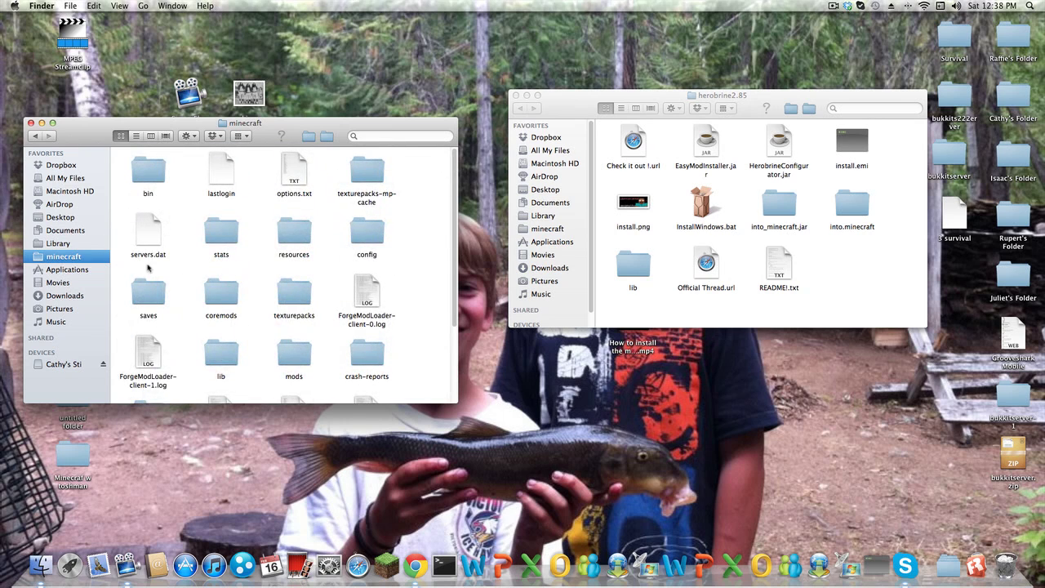
Move everything in the minecraft folder to the Trash except saves, texturepacks, options.txt, lastlogin and servers.dat
{"action": "key", "text": "super+a"}
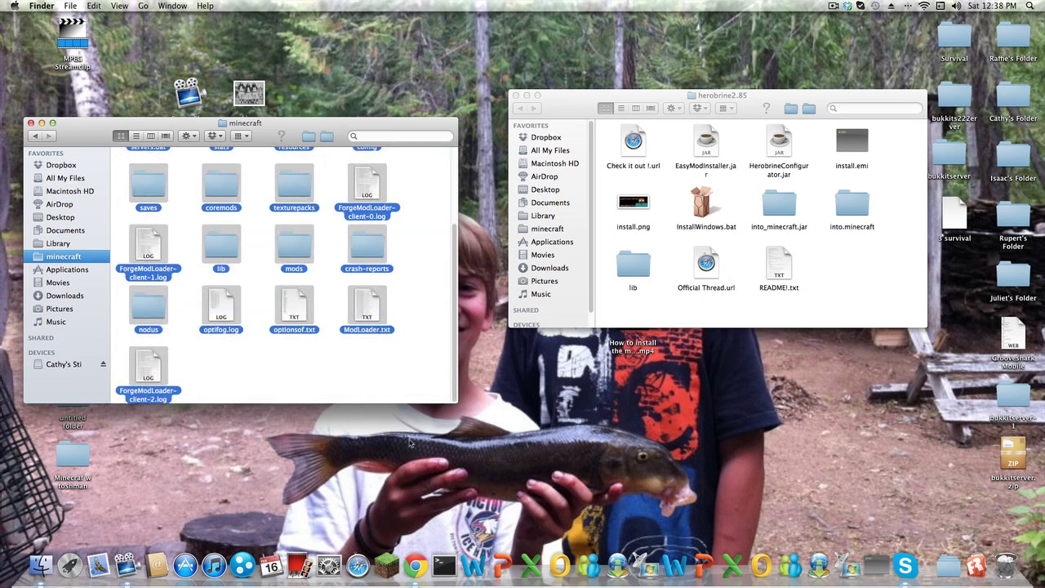
{"action": "scroll", "coordinate": [354, 341], "scroll_direction": "down", "scroll_amount": 3}
{"action": "left_click", "coordinate": [296, 186], "text": "super"}
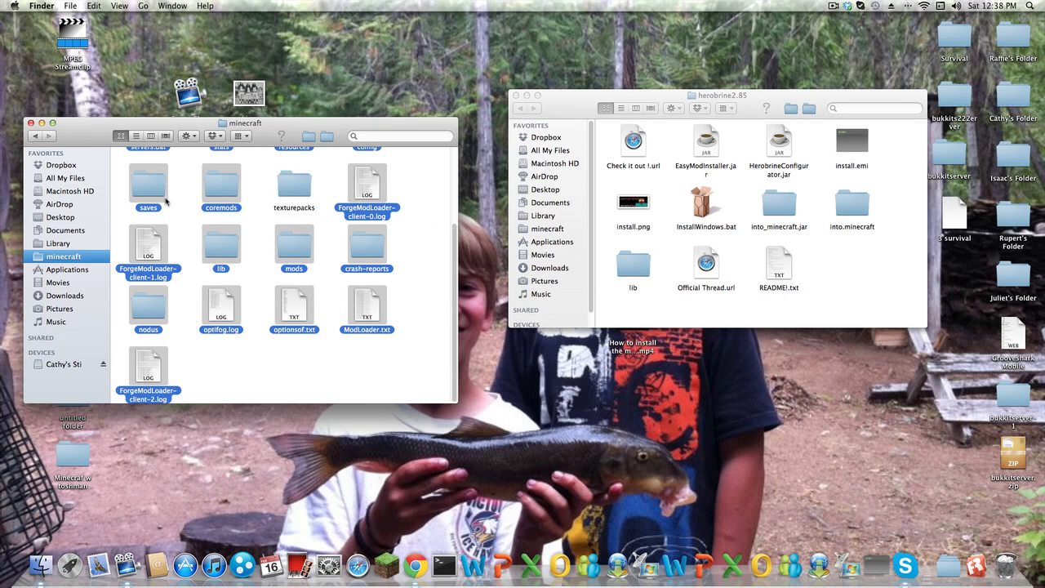
{"action": "left_click", "coordinate": [143, 189], "text": "super"}
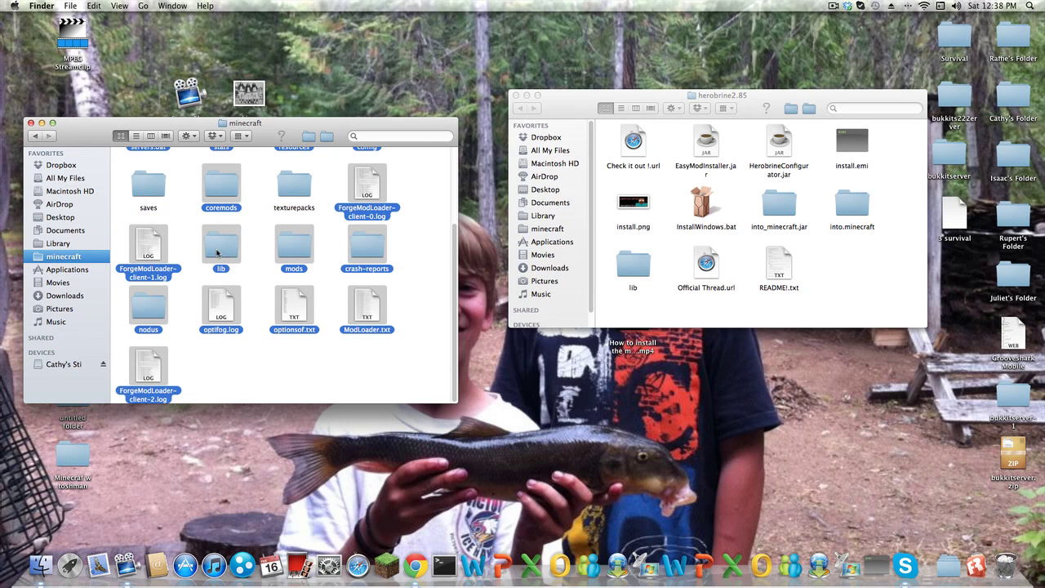
{"action": "scroll", "coordinate": [227, 249], "scroll_direction": "up", "scroll_amount": 4}
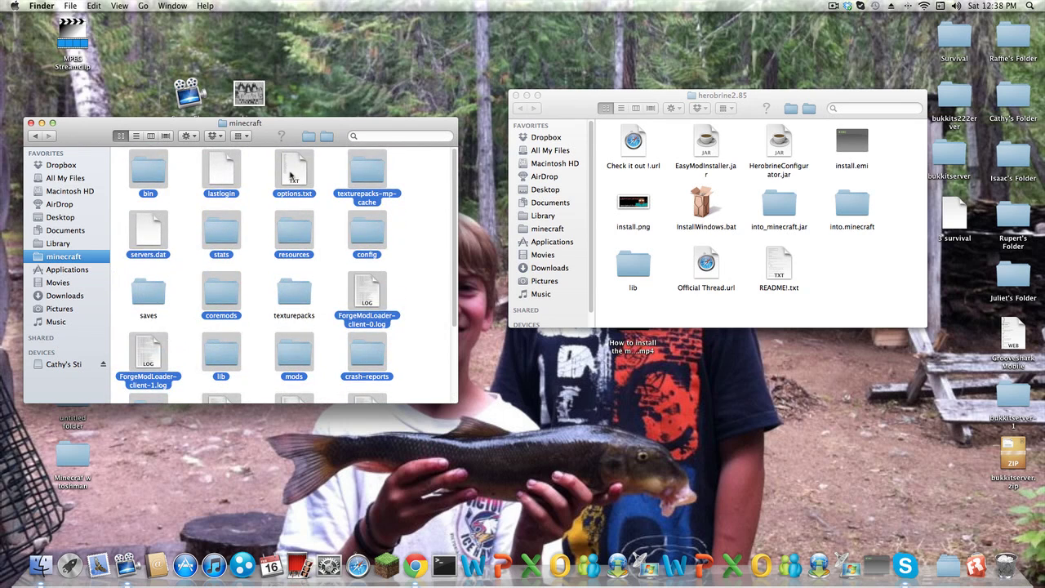
{"action": "left_click", "coordinate": [291, 174], "text": "super"}
{"action": "left_click", "coordinate": [227, 176], "text": "super"}
{"action": "left_click", "coordinate": [155, 258], "text": "super"}
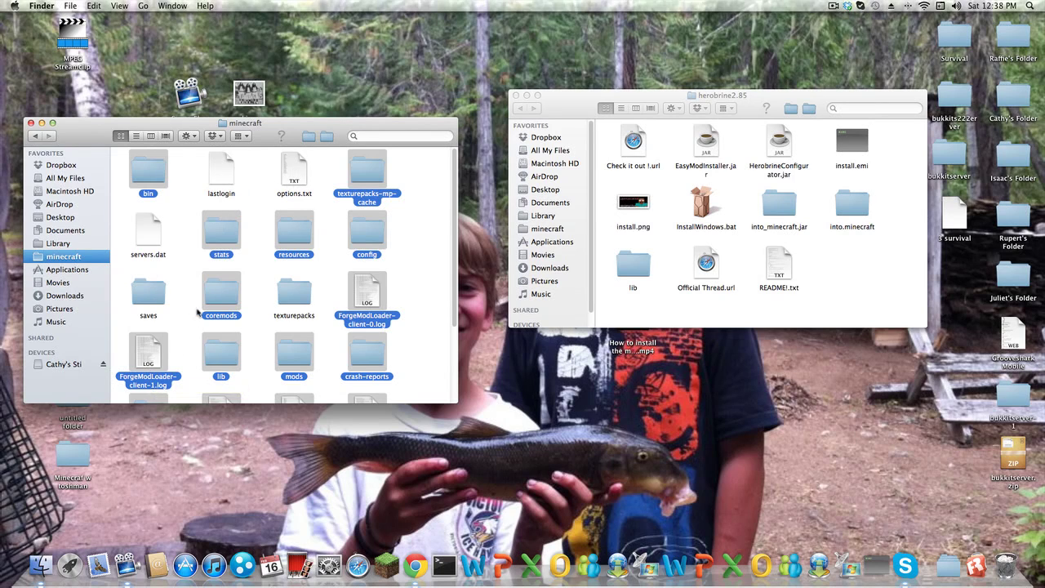
{"action": "scroll", "coordinate": [199, 312], "scroll_direction": "down", "scroll_amount": 3}
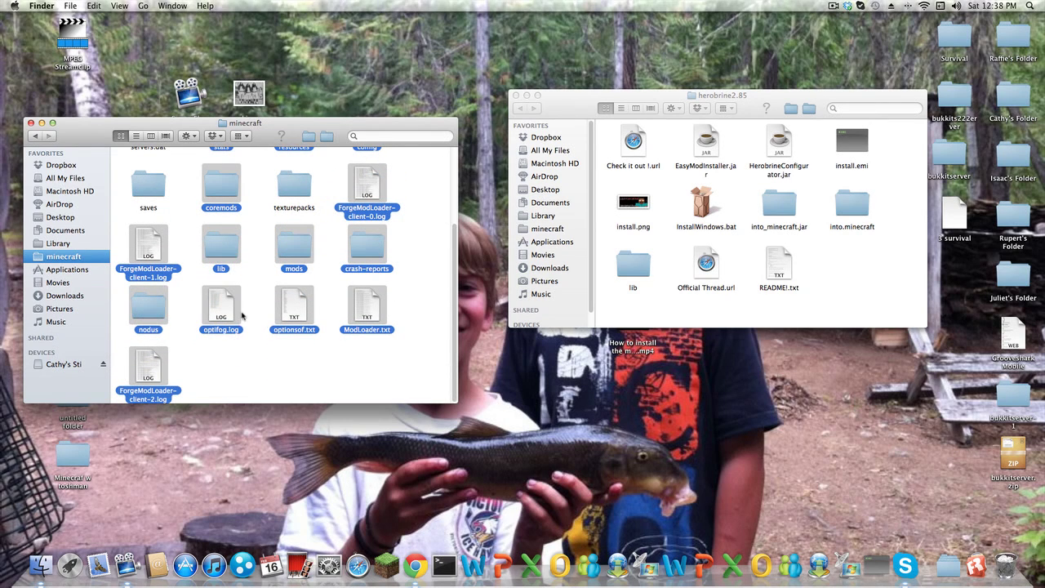
{"action": "scroll", "coordinate": [290, 255], "scroll_direction": "up", "scroll_amount": 3}
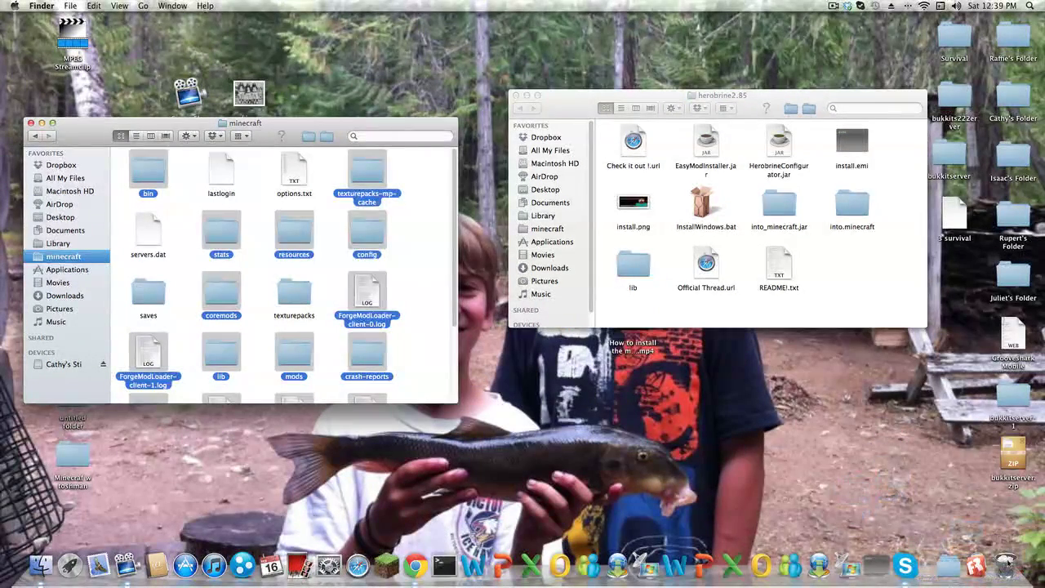
{"action": "left_click_drag", "start_coordinate": [1006, 564], "coordinate": [1006, 563]}
Clean up the remaining icons in the minecraft folder by name
{"action": "right_click", "coordinate": [324, 234]}
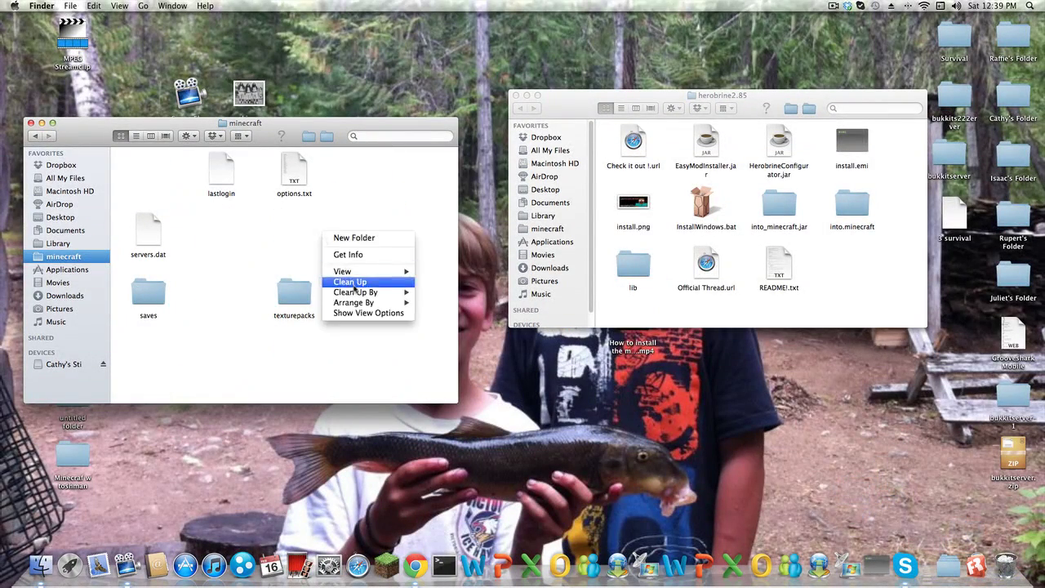
{"action": "mouse_move", "coordinate": [363, 293]}
{"action": "left_click", "coordinate": [459, 296]}
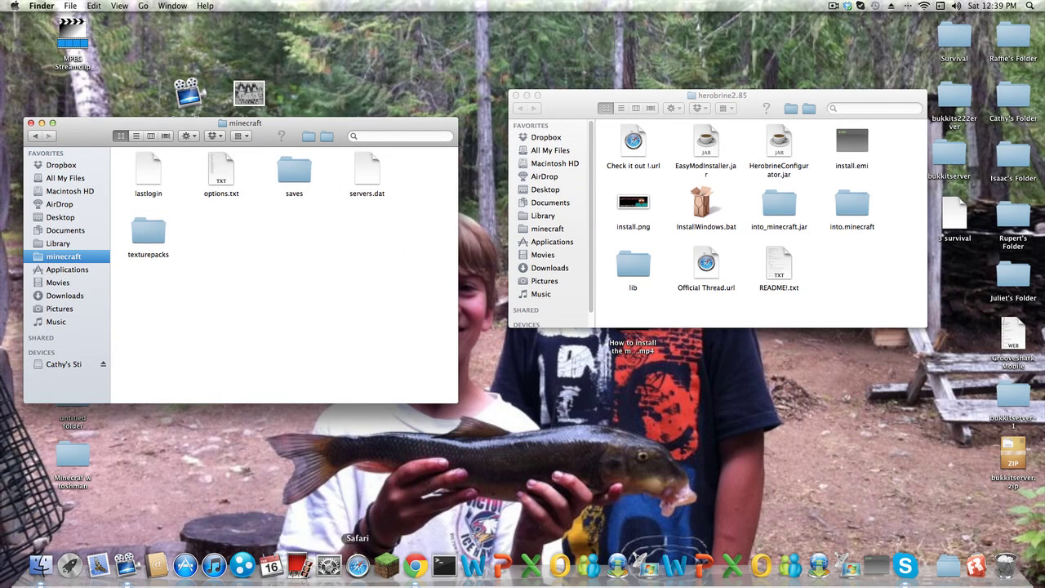
Launch Minecraft and set a forced game update in the launcher options
{"action": "left_click", "coordinate": [387, 563]}
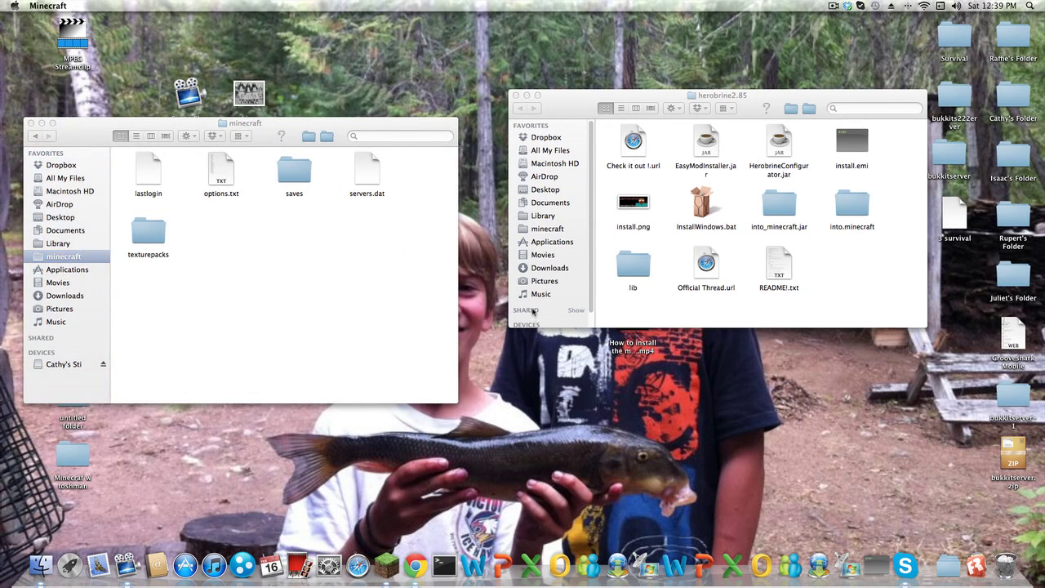
{"action": "left_click", "coordinate": [696, 376]}
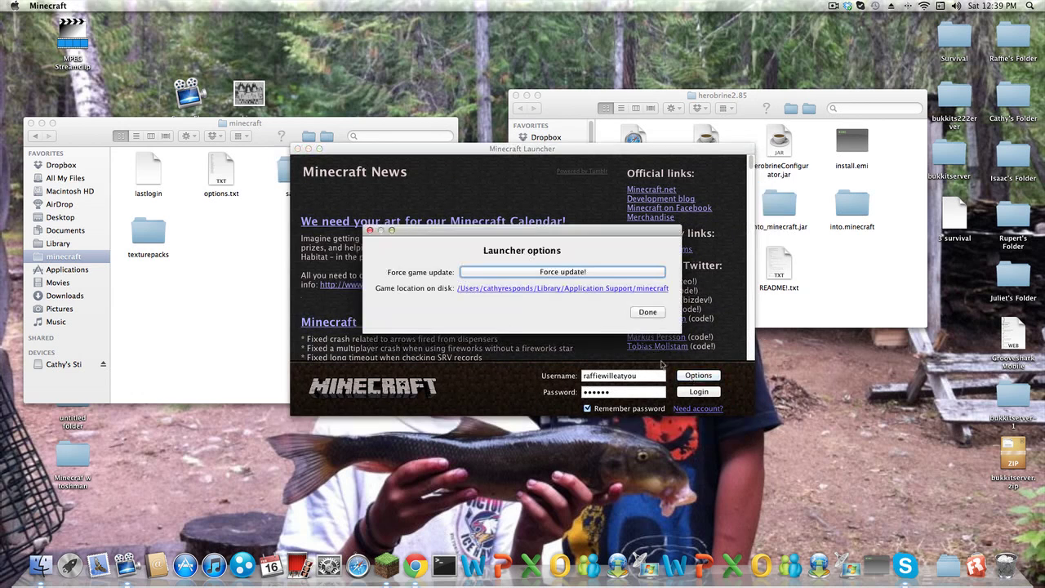
{"action": "left_click", "coordinate": [578, 272]}
{"action": "left_click", "coordinate": [651, 313]}
Log in with the remembered account to download fresh game files, and close Minecraft once it has loaded
{"action": "left_click", "coordinate": [694, 393]}
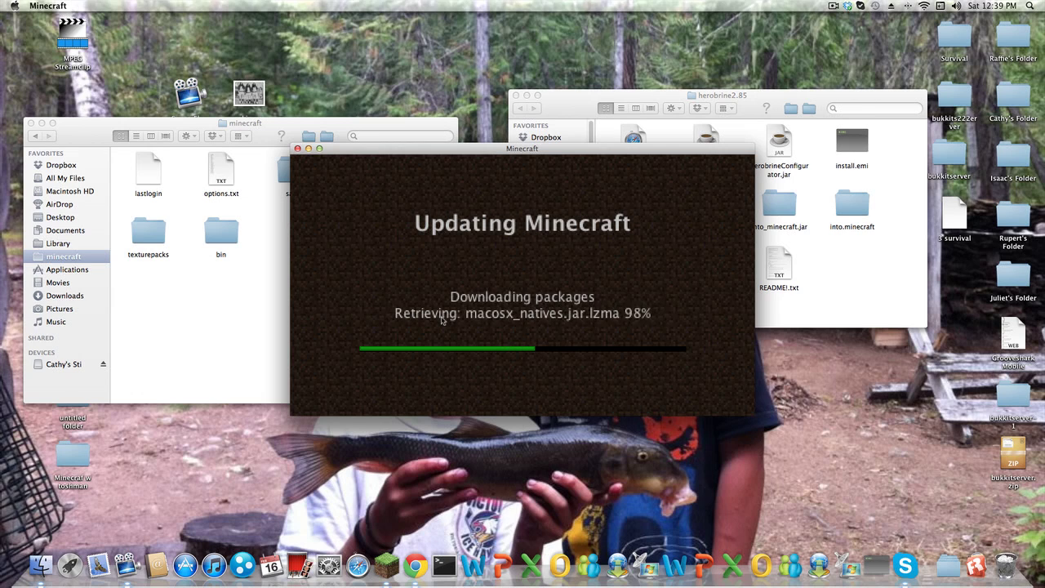
{"action": "left_click", "coordinate": [297, 148]}
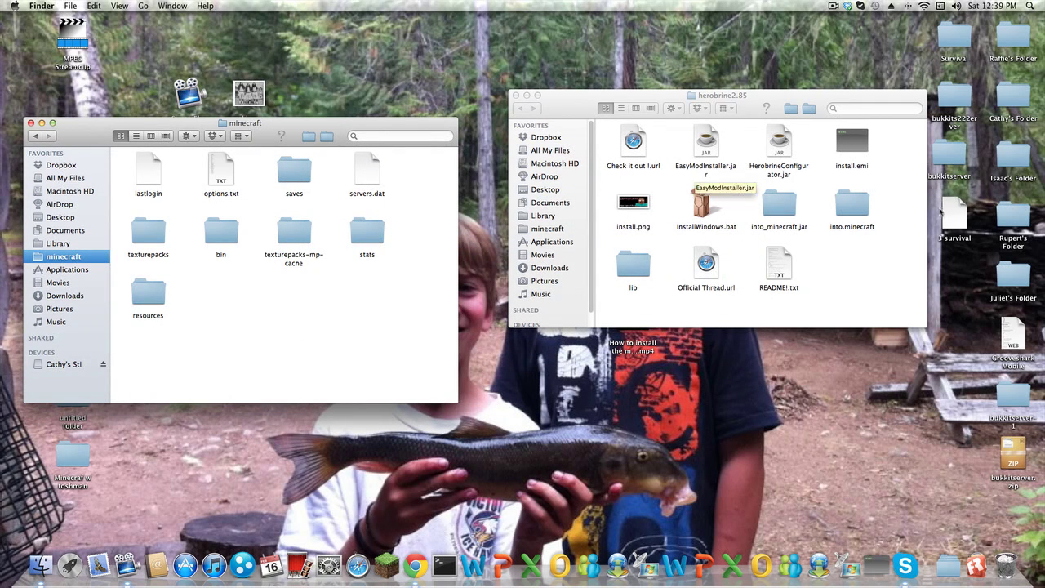
Open the mod's into_minecraft.jar folder in one window and the minecraft folder's bin folder in the other
{"action": "double_click", "coordinate": [779, 204]}
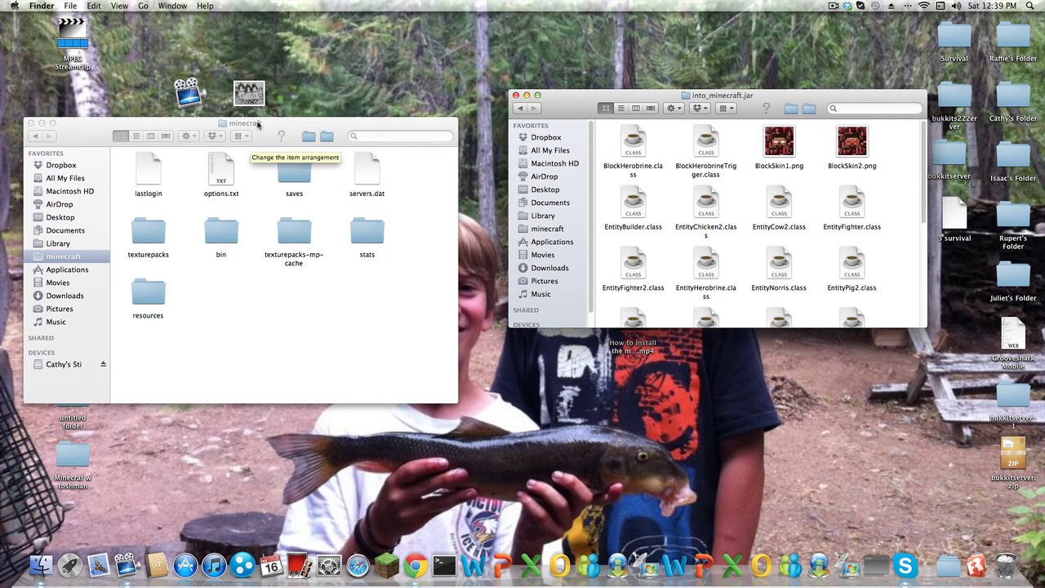
{"action": "left_click_drag", "start_coordinate": [267, 122], "coordinate": [275, 115]}
{"action": "double_click", "coordinate": [228, 224]}
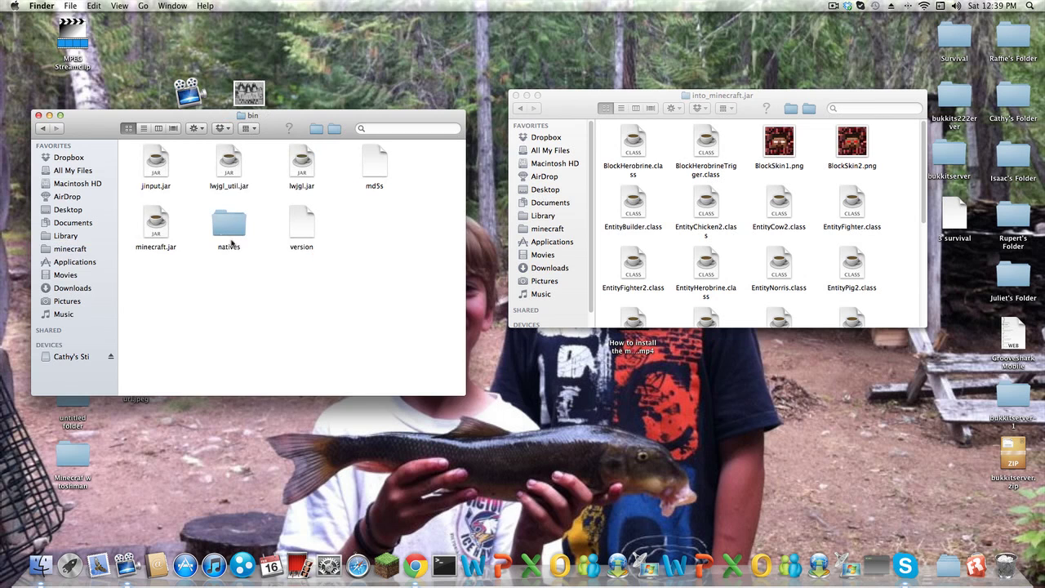
{"action": "left_click", "coordinate": [165, 223]}
{"action": "right_click", "coordinate": [162, 221]}
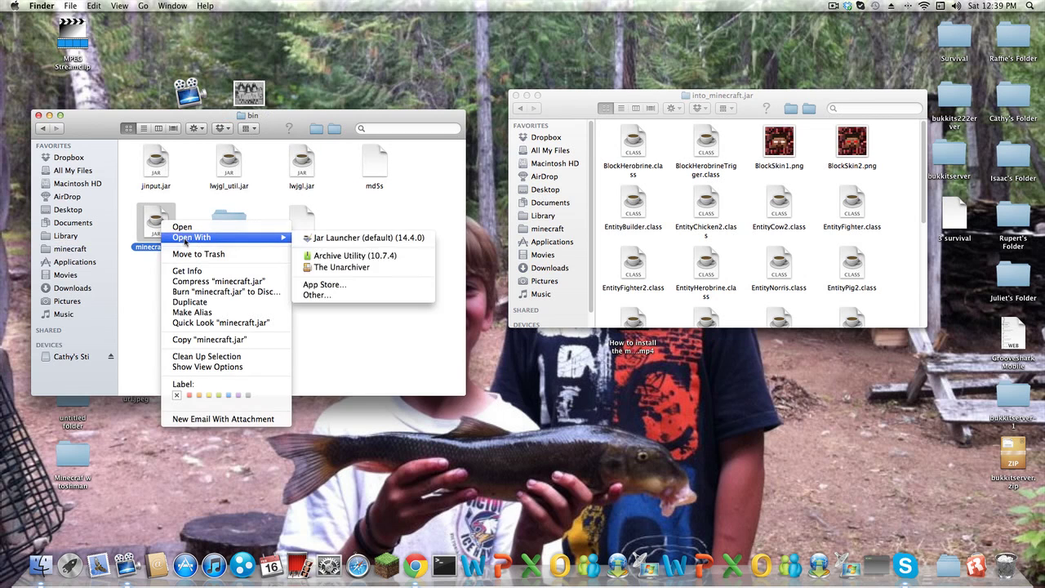
{"action": "left_click", "coordinate": [146, 282]}
{"action": "right_click", "coordinate": [165, 229]}
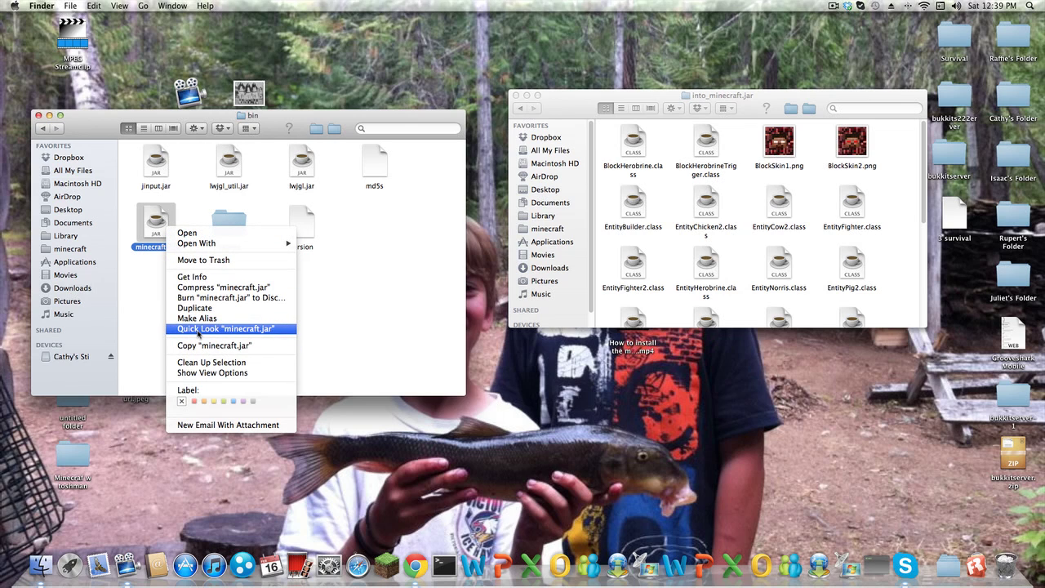
{"action": "left_click", "coordinate": [136, 286]}
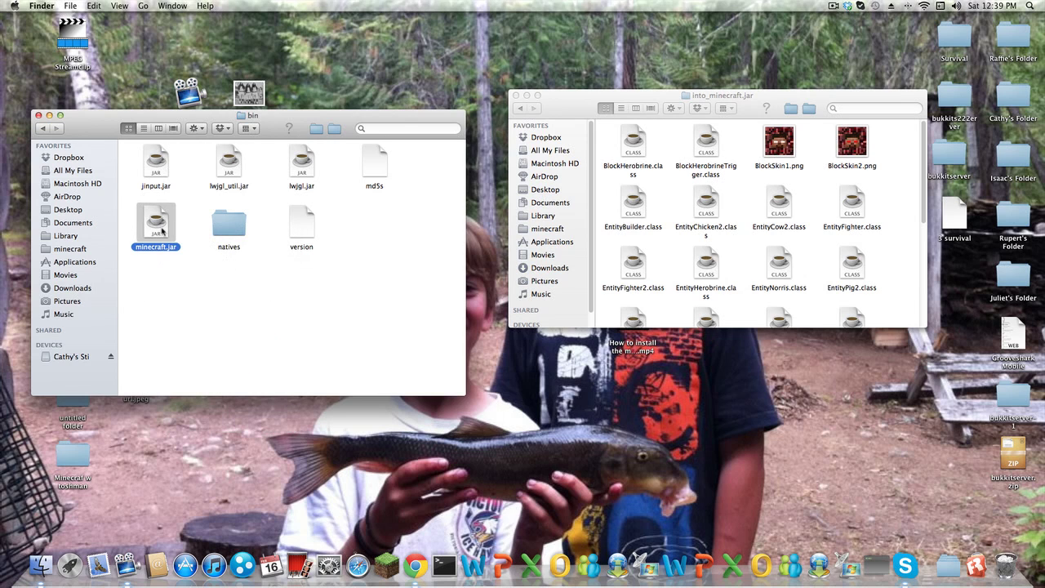
Rename minecraft.jar in the bin folder as minecraft.jar.zip
{"action": "key", "text": "Return"}
{"action": "type", "text": "m"}
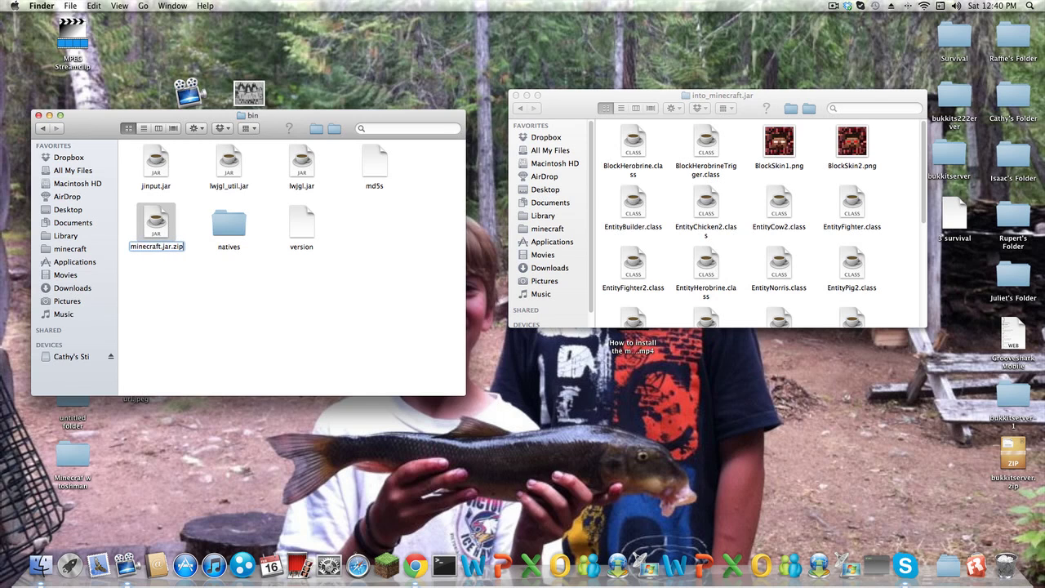
{"action": "key", "text": "Return"}
{"action": "left_click", "coordinate": [601, 196]}
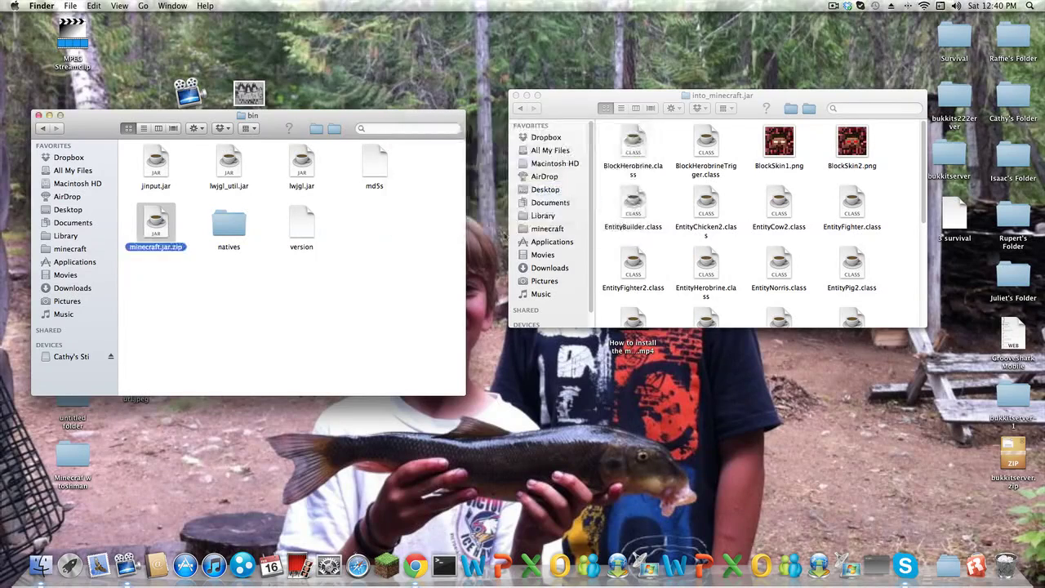
{"action": "left_click", "coordinate": [196, 292]}
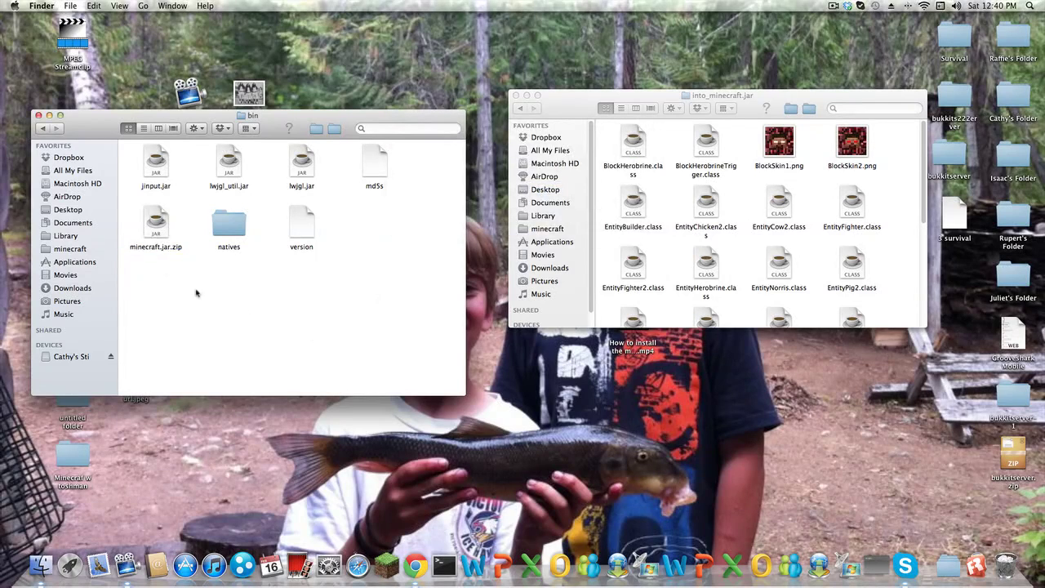
Extract minecraft.jar.zip into the bin folder
{"action": "double_click", "coordinate": [163, 231]}
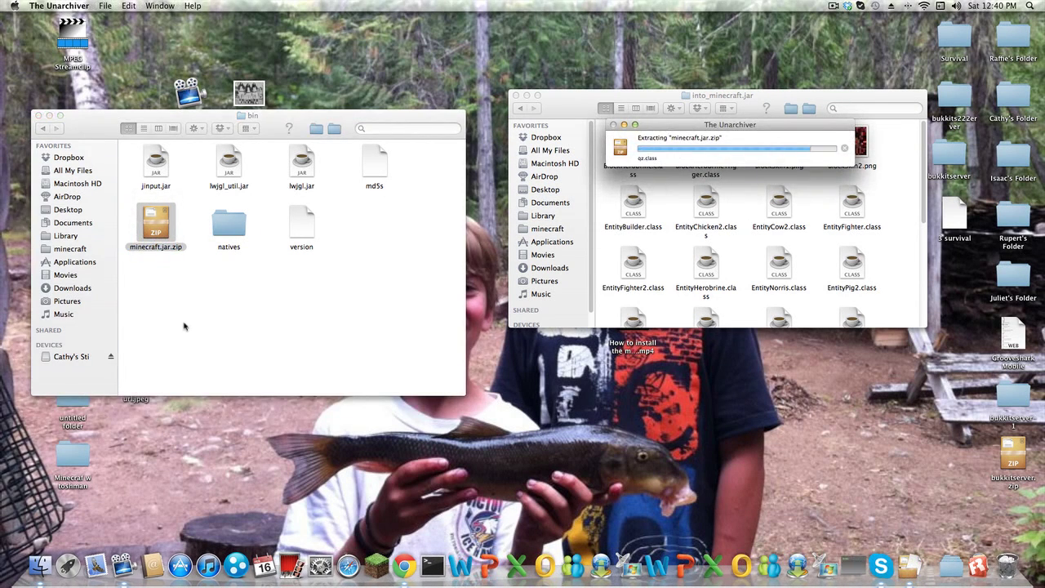
{"action": "left_click", "coordinate": [330, 265]}
{"action": "left_click", "coordinate": [380, 221]}
{"action": "left_click", "coordinate": [407, 299]}
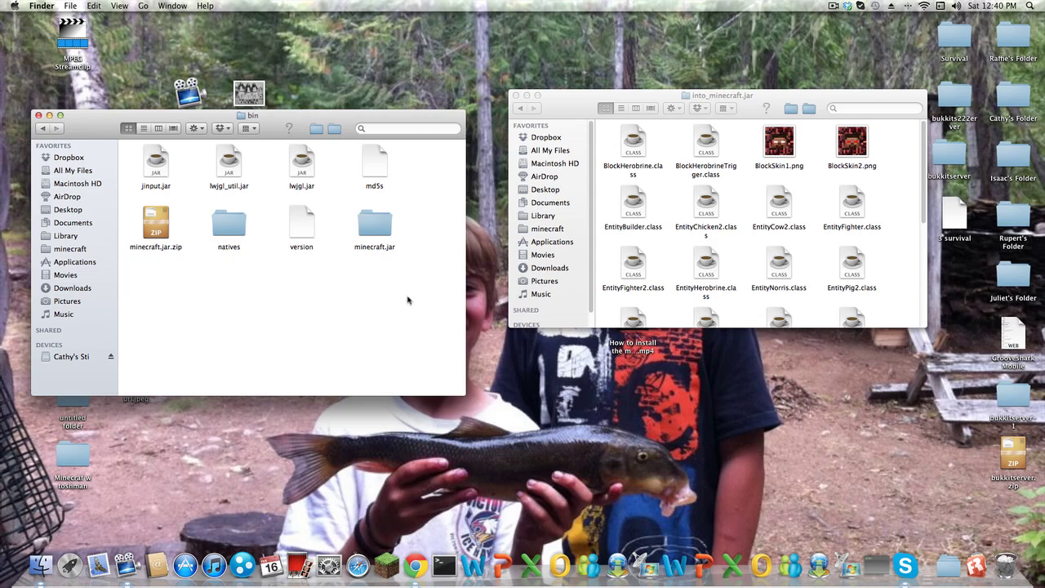
Move all files from into_minecraft.jar into the extracted minecraft.jar folder, replacing every duplicate item, and clean up the icons there
{"action": "double_click", "coordinate": [374, 219]}
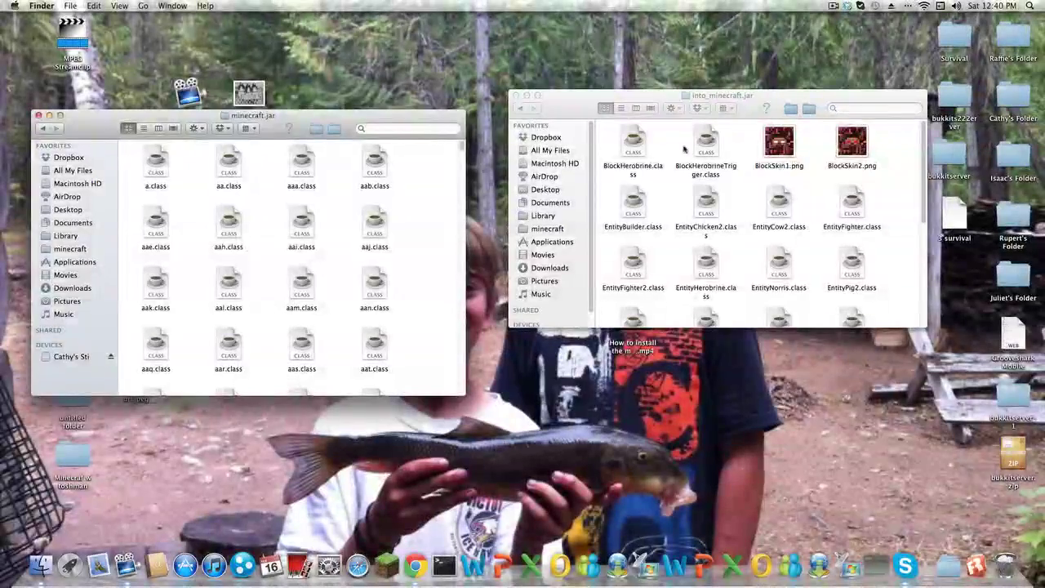
{"action": "left_click", "coordinate": [912, 158]}
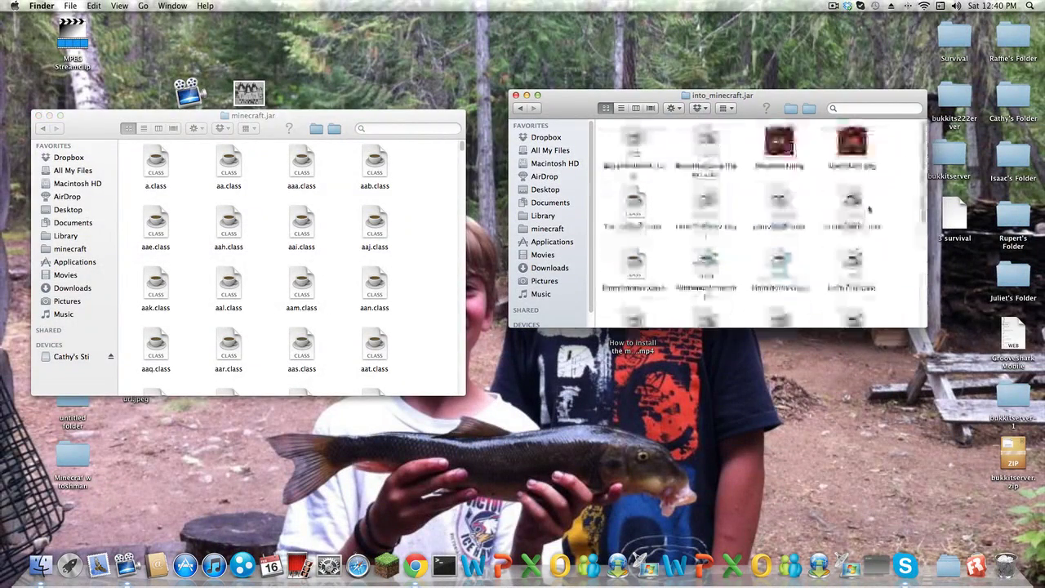
{"action": "key", "text": "super+a"}
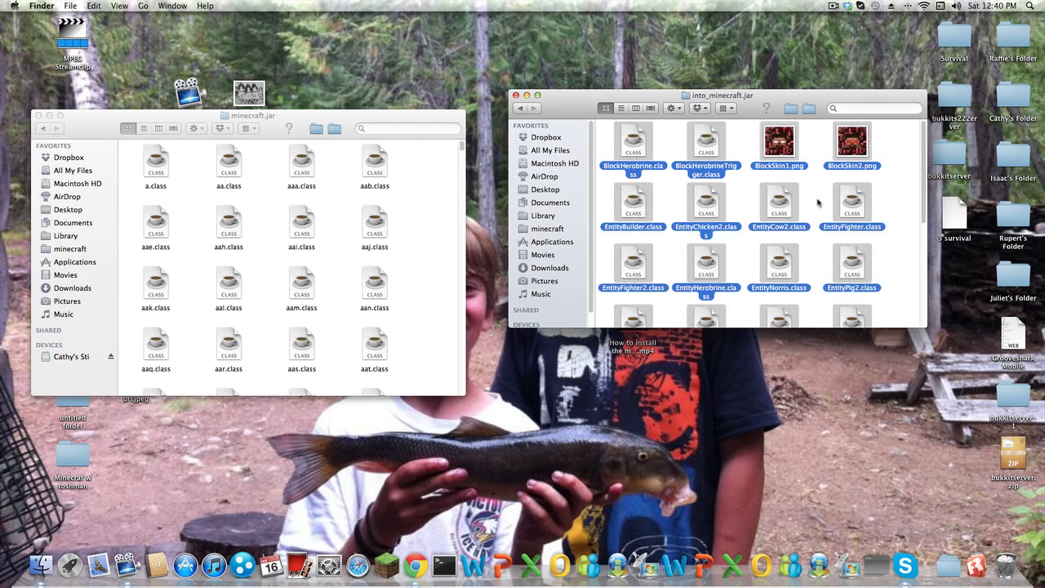
{"action": "left_click_drag", "start_coordinate": [742, 96], "coordinate": [747, 90]}
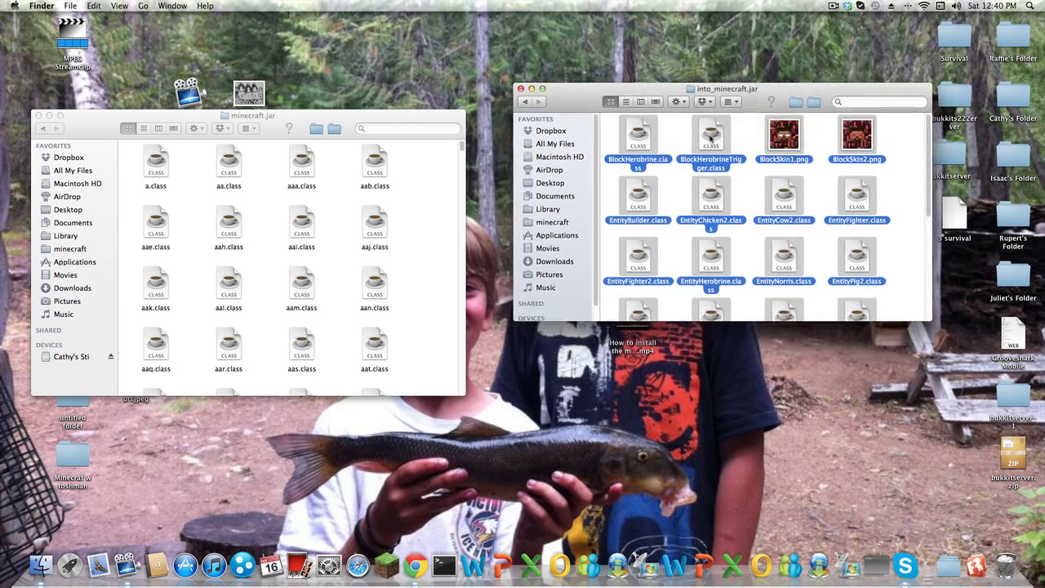
{"action": "left_click_drag", "start_coordinate": [711, 141], "coordinate": [433, 167]}
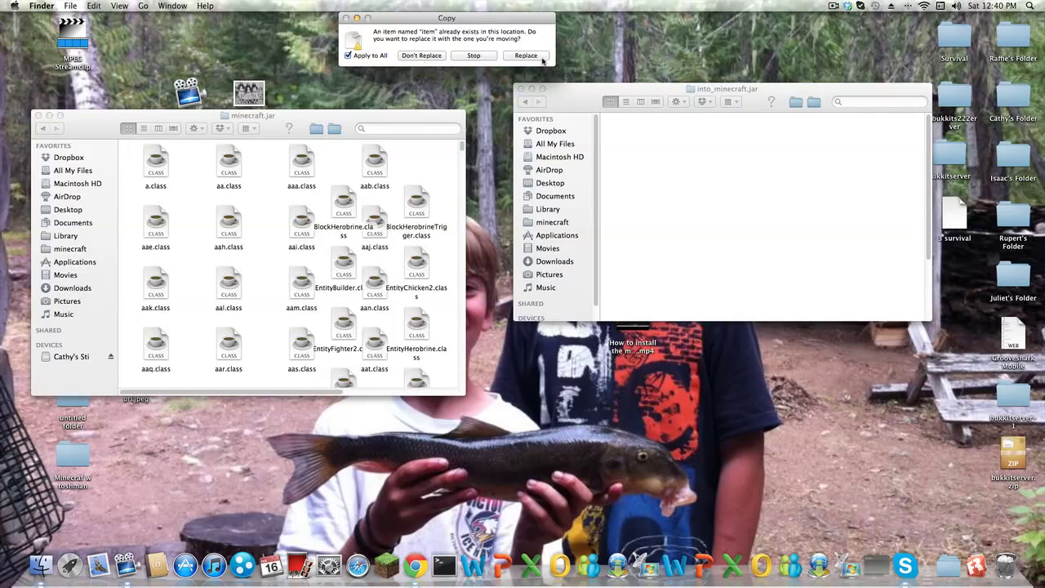
{"action": "left_click", "coordinate": [542, 61]}
{"action": "right_click", "coordinate": [237, 209]}
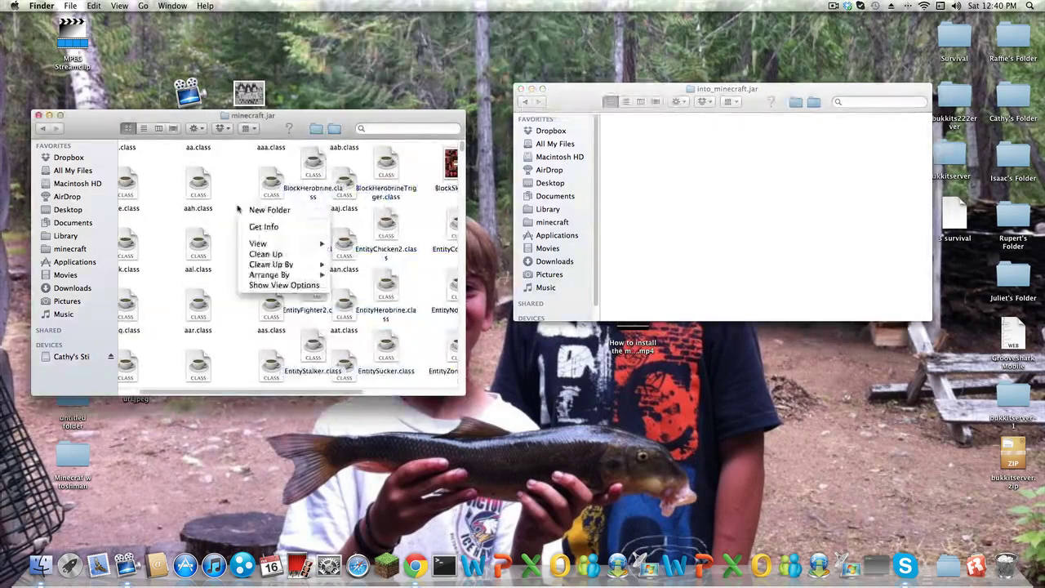
{"action": "left_click", "coordinate": [266, 254]}
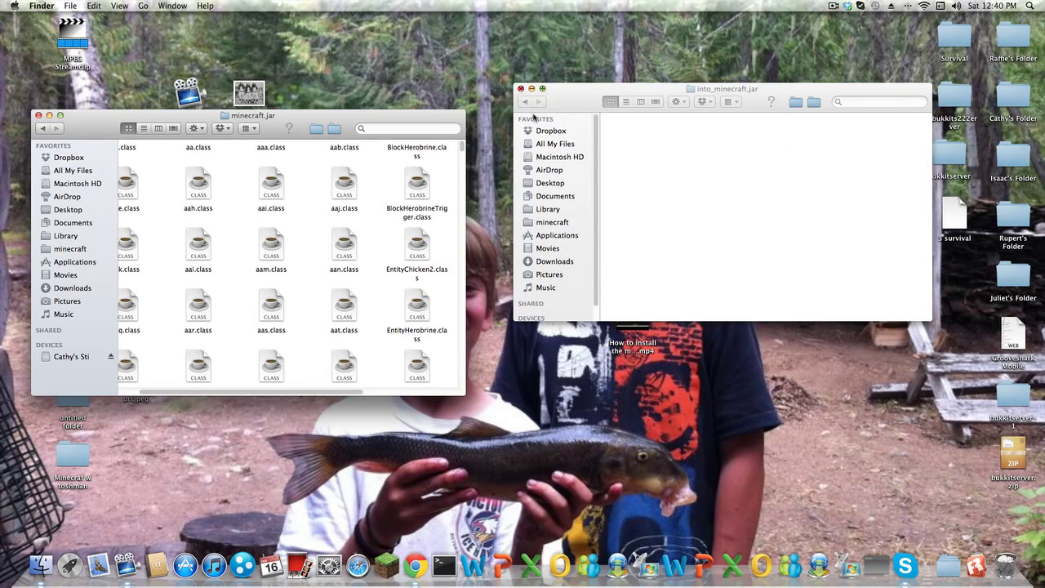
Move the Herobrine folder from the mod's into.minecraft folder into the minecraft folder
{"action": "left_click", "coordinate": [525, 101]}
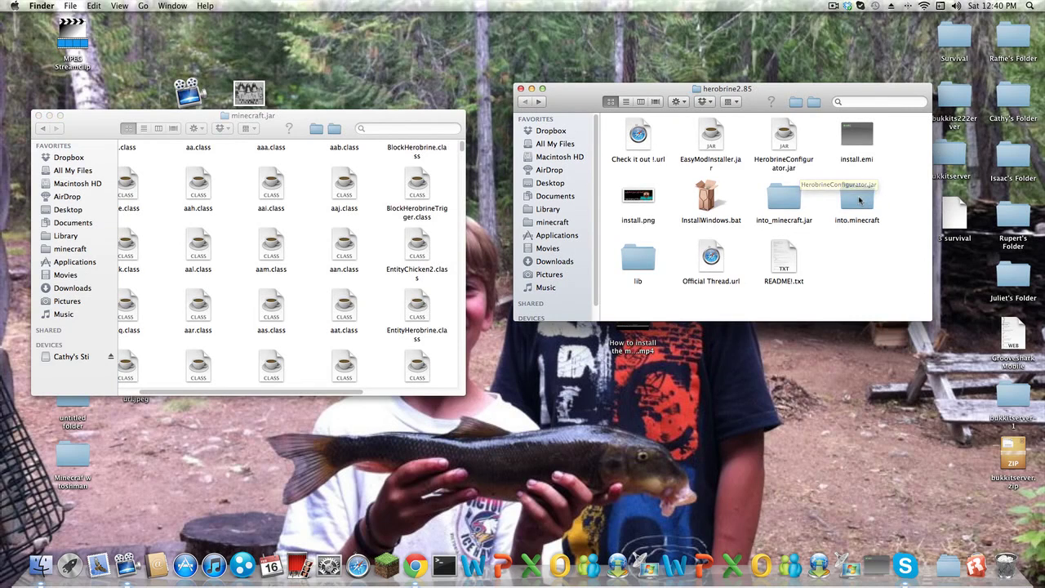
{"action": "double_click", "coordinate": [858, 200]}
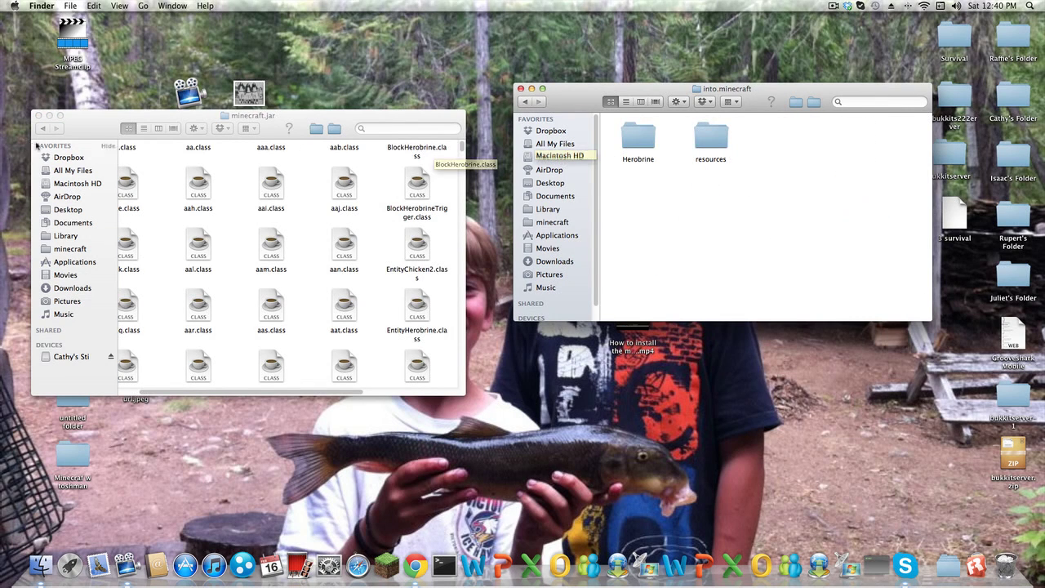
{"action": "left_click", "coordinate": [43, 129]}
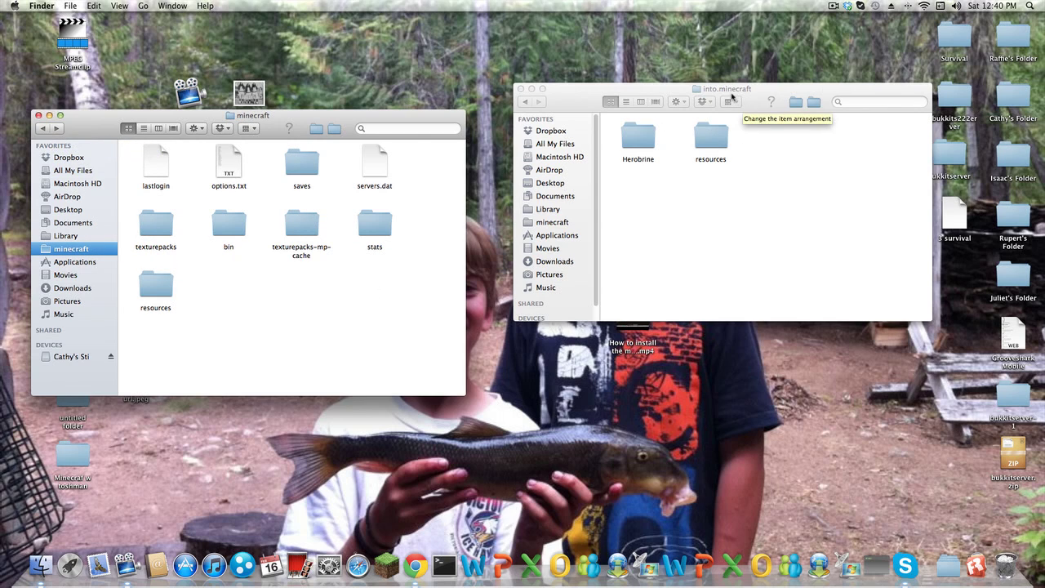
{"action": "left_click", "coordinate": [638, 141]}
{"action": "double_click", "coordinate": [638, 142]}
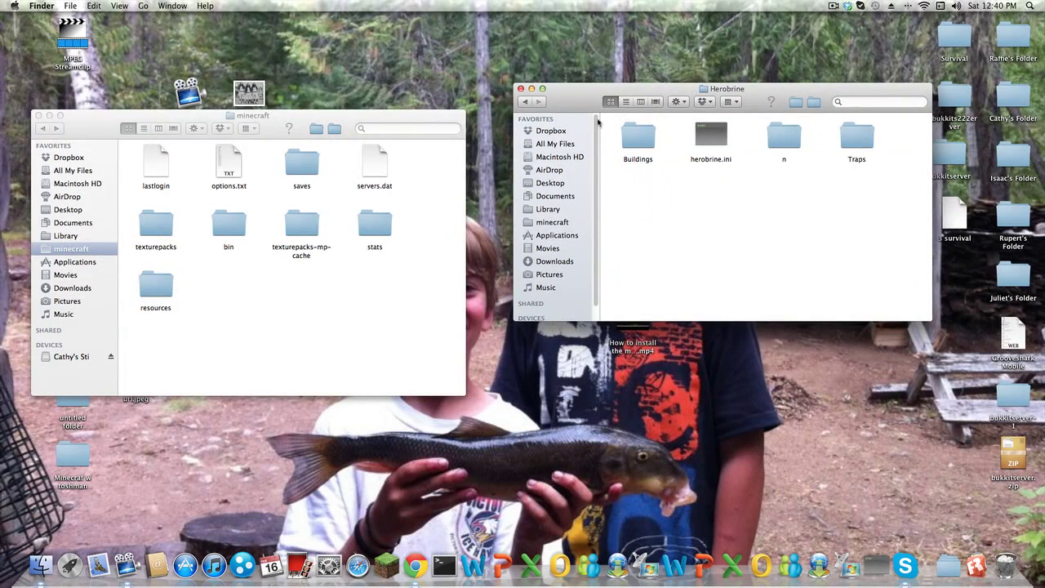
{"action": "left_click", "coordinate": [525, 102]}
{"action": "left_click_drag", "start_coordinate": [637, 135], "coordinate": [229, 282]}
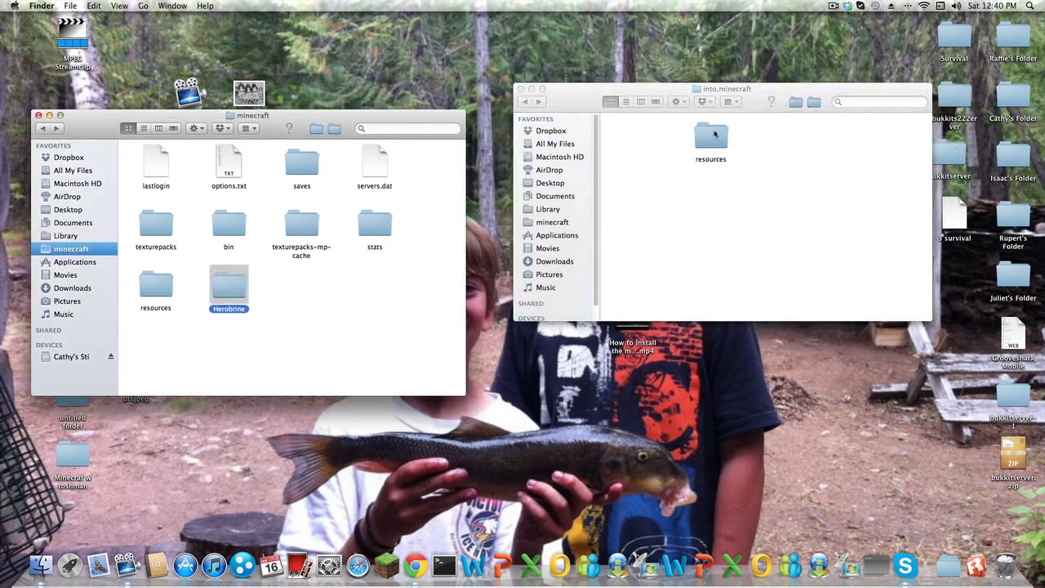
{"action": "left_click", "coordinate": [713, 139]}
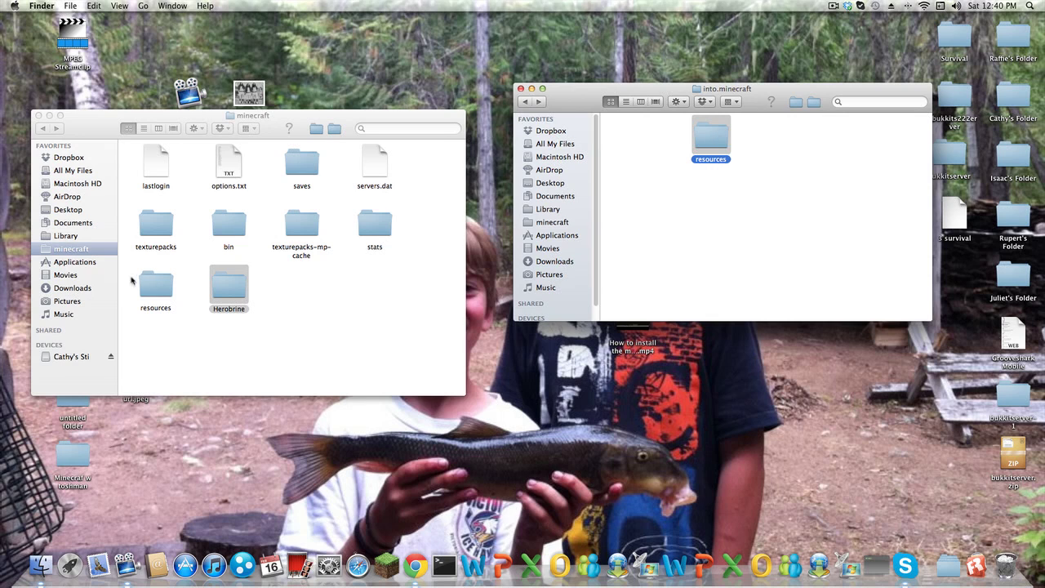
{"action": "left_click", "coordinate": [367, 291]}
{"action": "left_click", "coordinate": [716, 162]}
{"action": "left_click", "coordinate": [745, 154]}
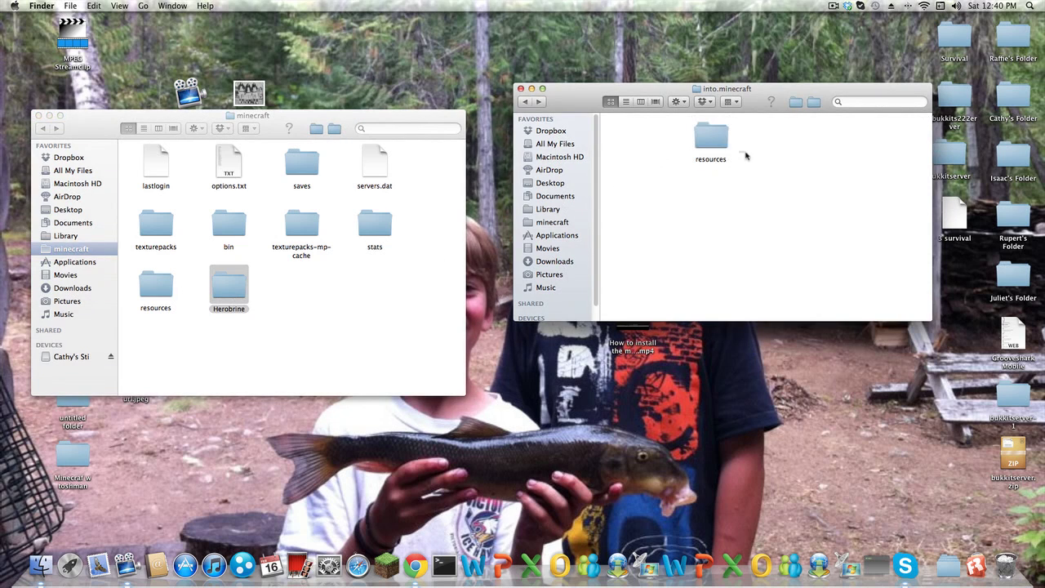
{"action": "left_click", "coordinate": [311, 305]}
{"action": "left_click", "coordinate": [331, 328]}
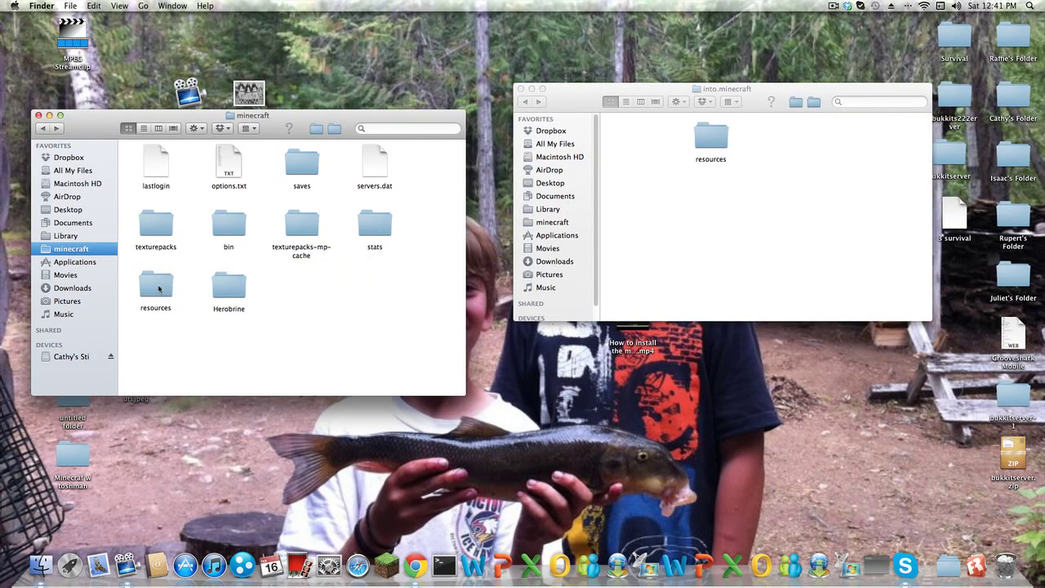
Move the mod folder from into.minecraft's resources folder into the minecraft resources folder, and close the emptied source window
{"action": "double_click", "coordinate": [158, 287]}
{"action": "left_click", "coordinate": [696, 133]}
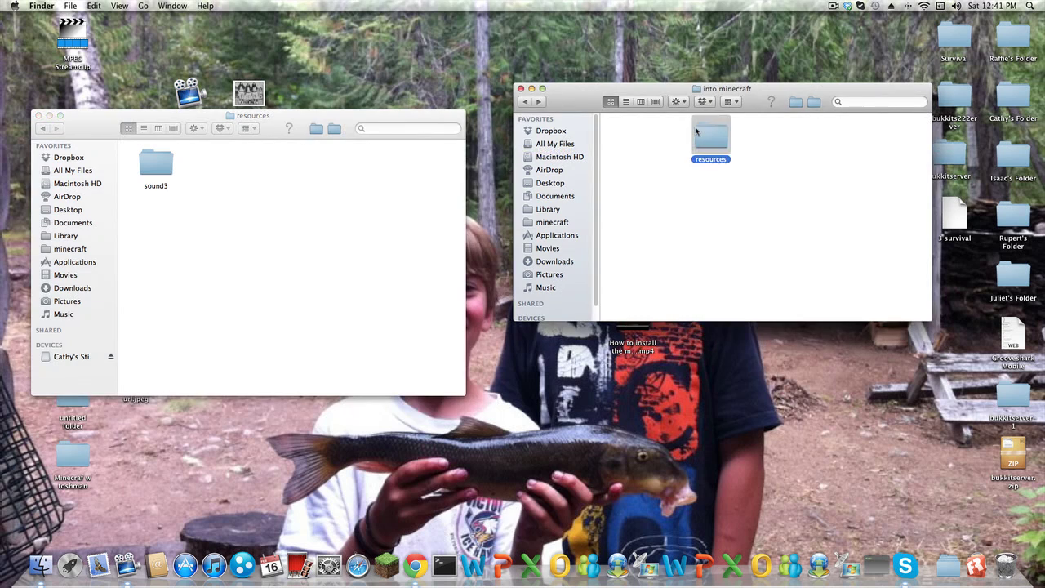
{"action": "double_click", "coordinate": [695, 132]}
{"action": "left_click_drag", "start_coordinate": [642, 142], "coordinate": [212, 173]}
{"action": "left_click", "coordinate": [284, 175]}
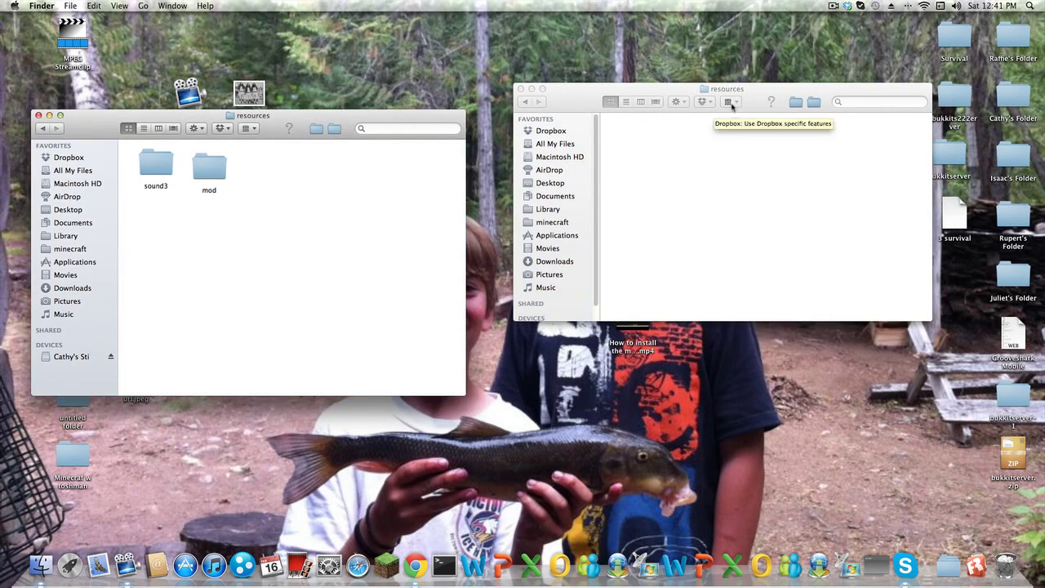
{"action": "left_click", "coordinate": [748, 164]}
{"action": "left_click", "coordinate": [521, 89]}
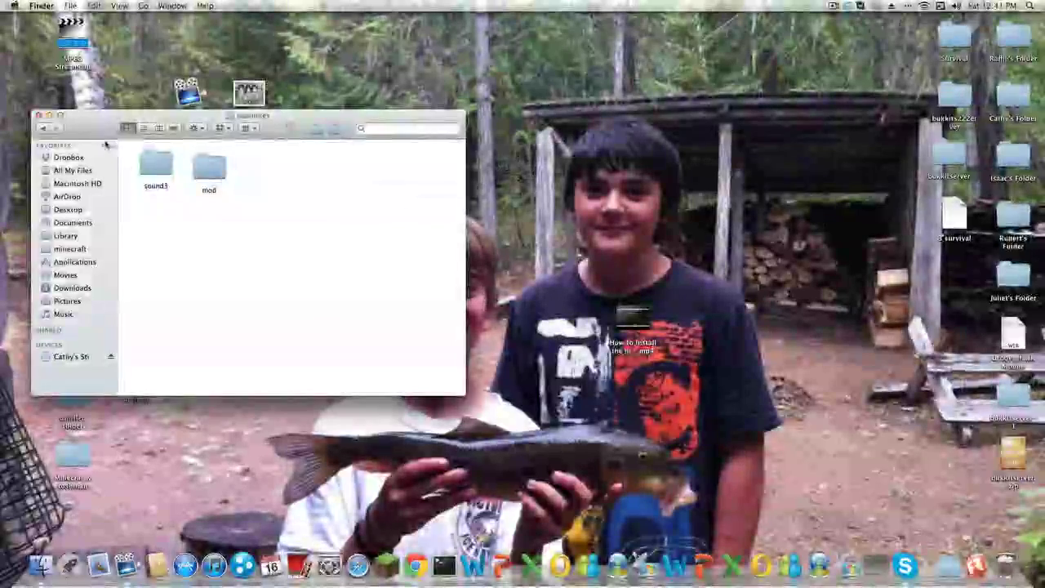
Go back to the minecraft folder and check the contents of its Herobrine folder
{"action": "left_click", "coordinate": [43, 128]}
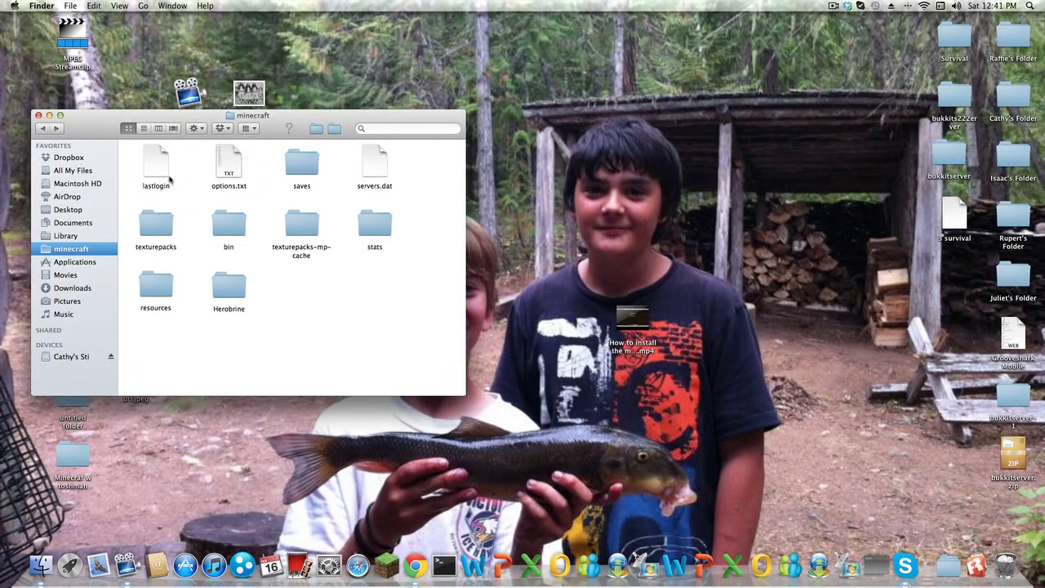
{"action": "double_click", "coordinate": [232, 298]}
{"action": "left_click", "coordinate": [44, 128]}
{"action": "left_click_drag", "start_coordinate": [411, 343], "coordinate": [362, 293]}
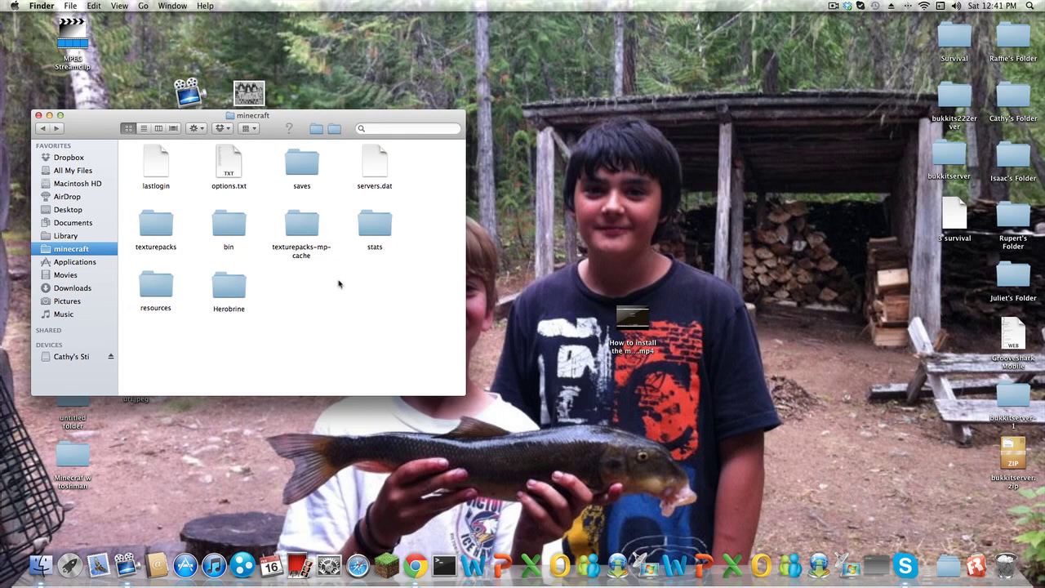
Open the extracted minecraft.jar folder inside bin and rearrange its icons with Clean Up By
{"action": "double_click", "coordinate": [228, 225]}
{"action": "double_click", "coordinate": [375, 225]}
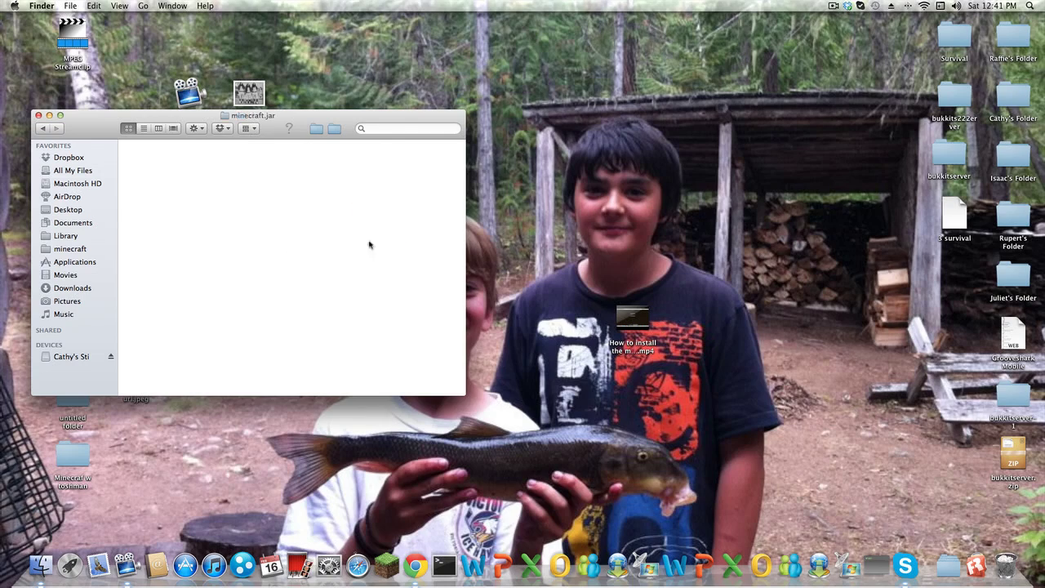
{"action": "scroll", "coordinate": [344, 260], "scroll_direction": "down", "scroll_amount": 2}
{"action": "scroll", "coordinate": [344, 258], "scroll_direction": "down", "scroll_amount": 10}
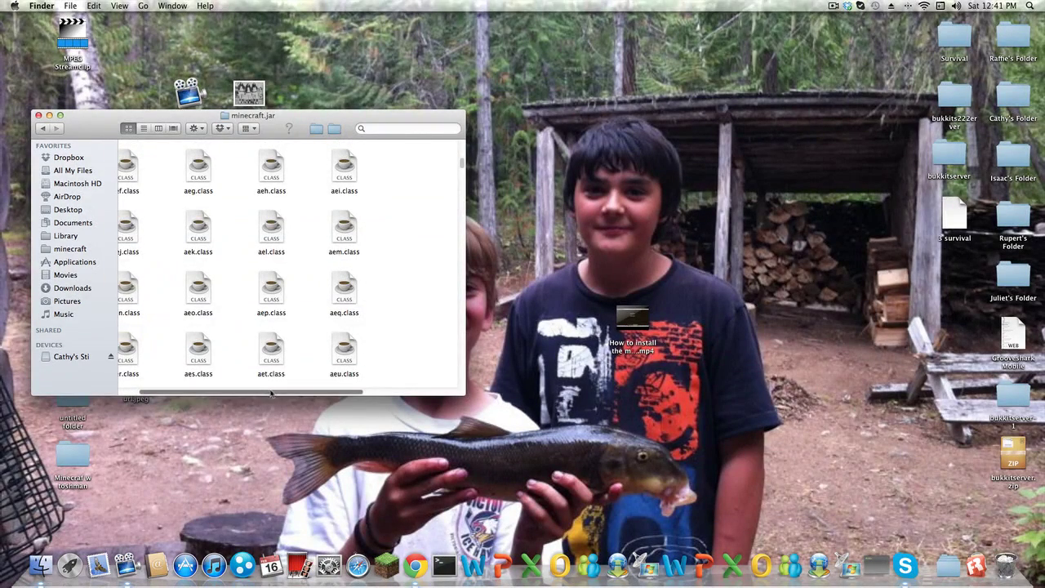
{"action": "scroll", "coordinate": [277, 388], "scroll_direction": "left", "scroll_amount": 3}
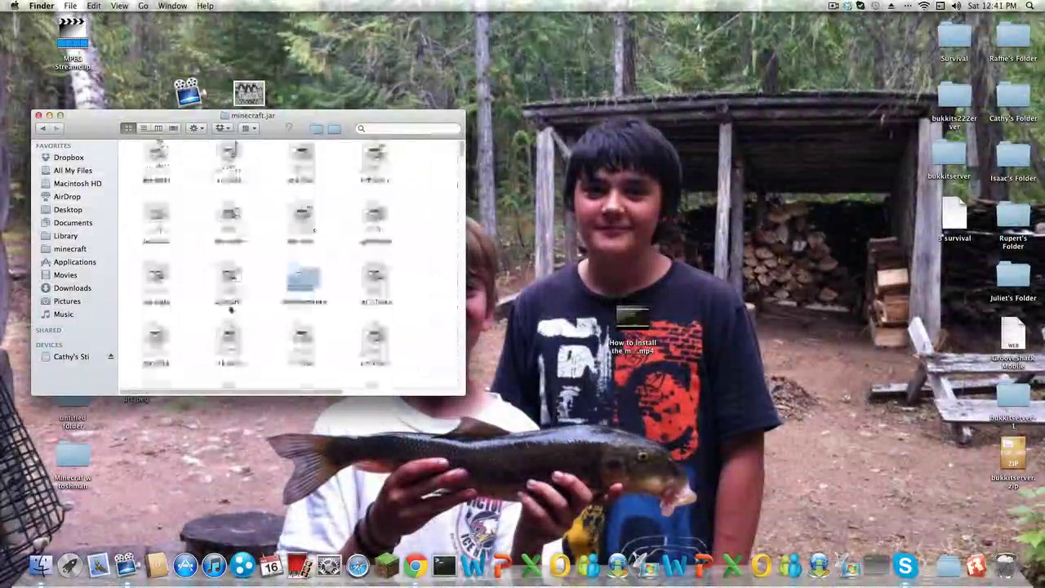
{"action": "scroll", "coordinate": [233, 307], "scroll_direction": "down", "scroll_amount": 2}
{"action": "right_click", "coordinate": [249, 302]}
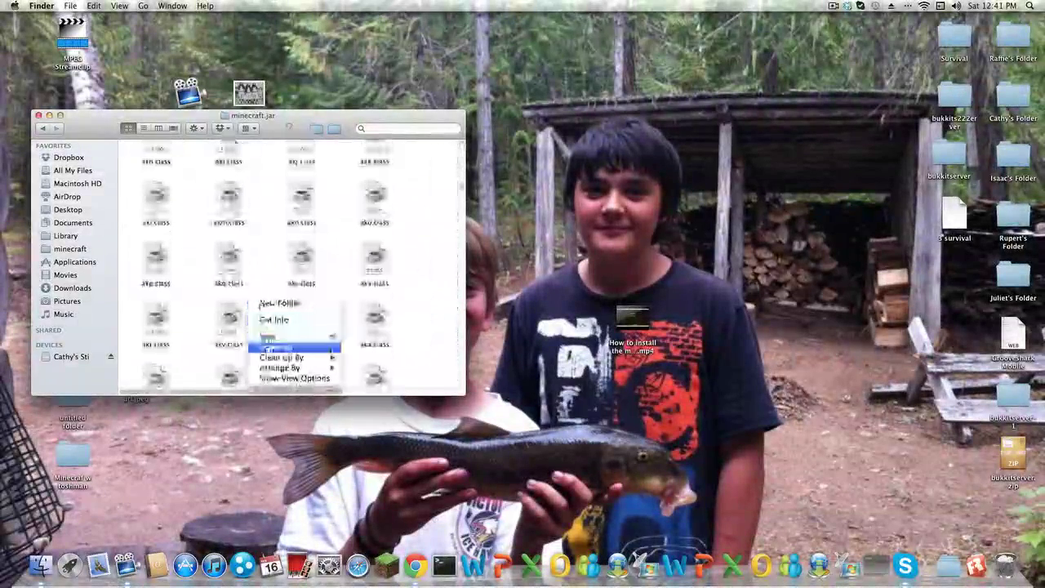
{"action": "mouse_move", "coordinate": [319, 358]}
{"action": "left_click", "coordinate": [392, 370]}
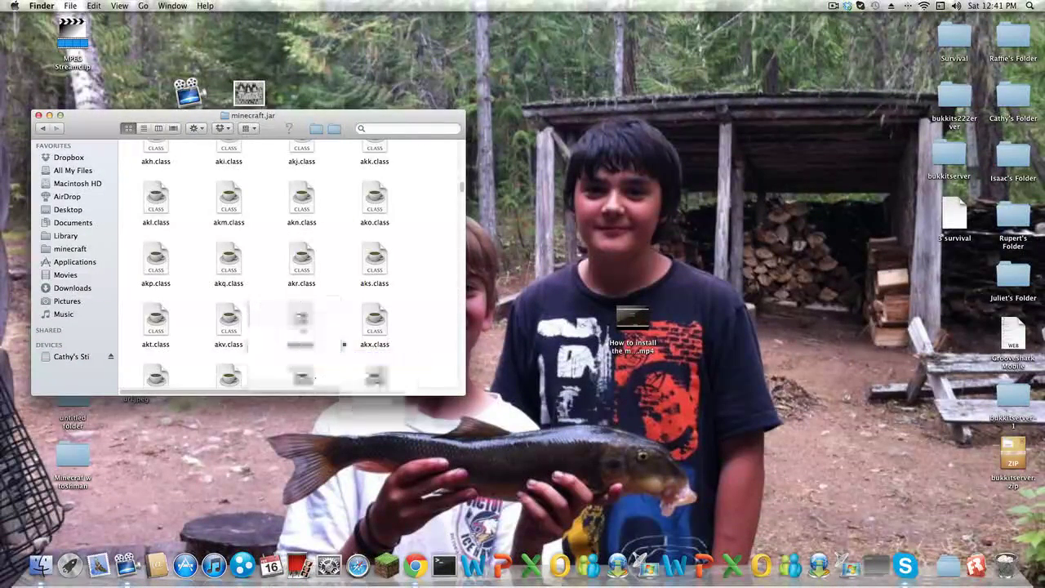
Delete the META-INF folder from the extracted minecraft.jar folder and close its window
{"action": "scroll", "coordinate": [276, 245], "scroll_direction": "up", "scroll_amount": 3}
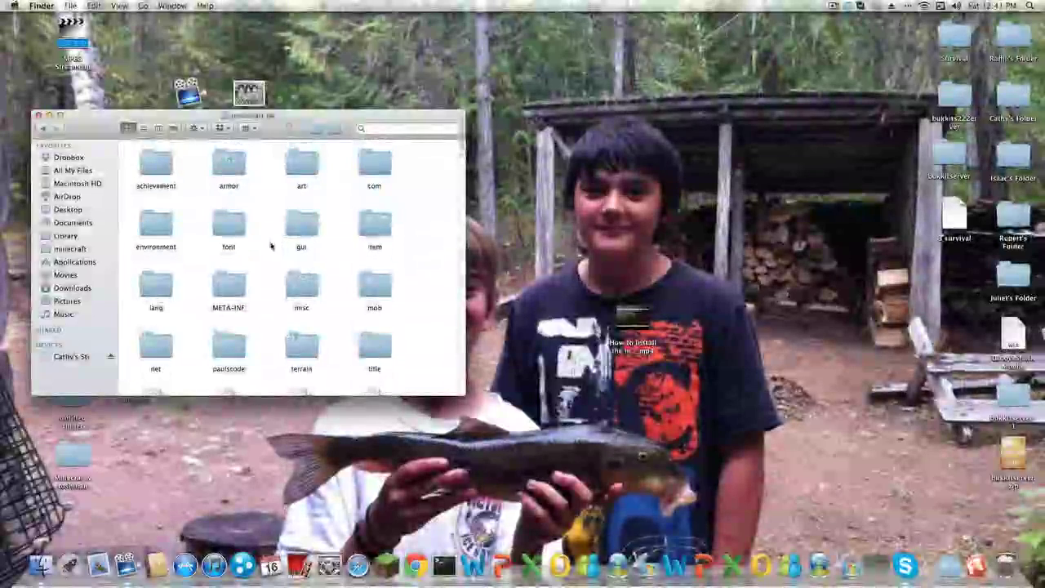
{"action": "left_click", "coordinate": [231, 285]}
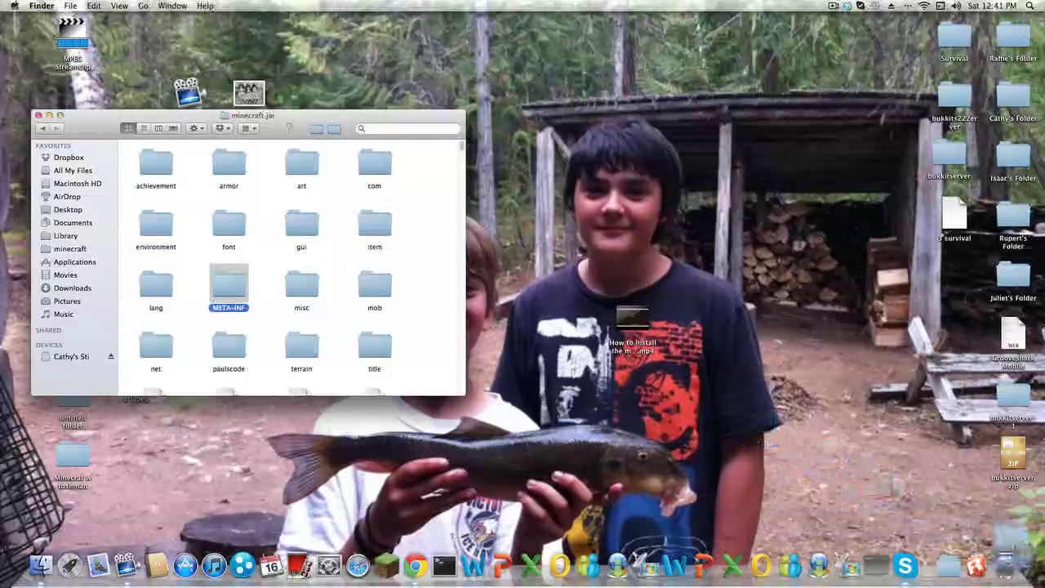
{"action": "key", "text": "super+BackSpace"}
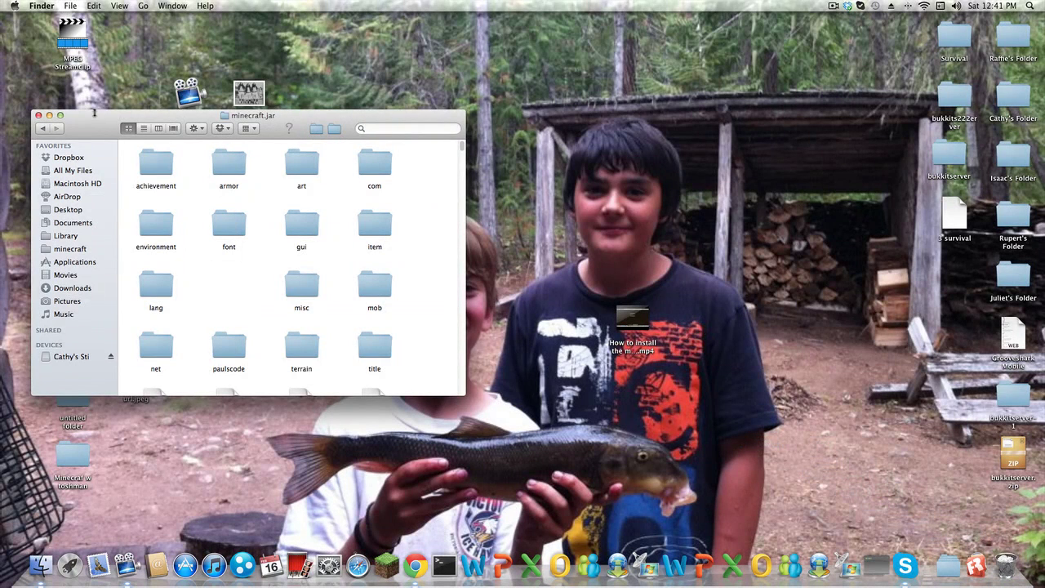
{"action": "left_click", "coordinate": [37, 115]}
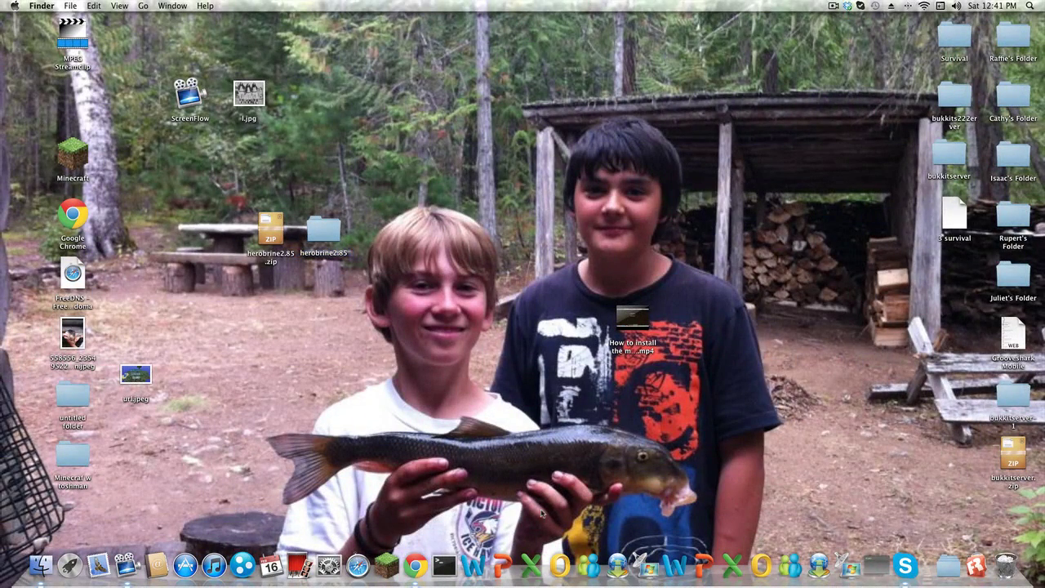
Launch Minecraft, log in with the remembered account to check that the game starts, and close it
{"action": "left_click", "coordinate": [386, 565]}
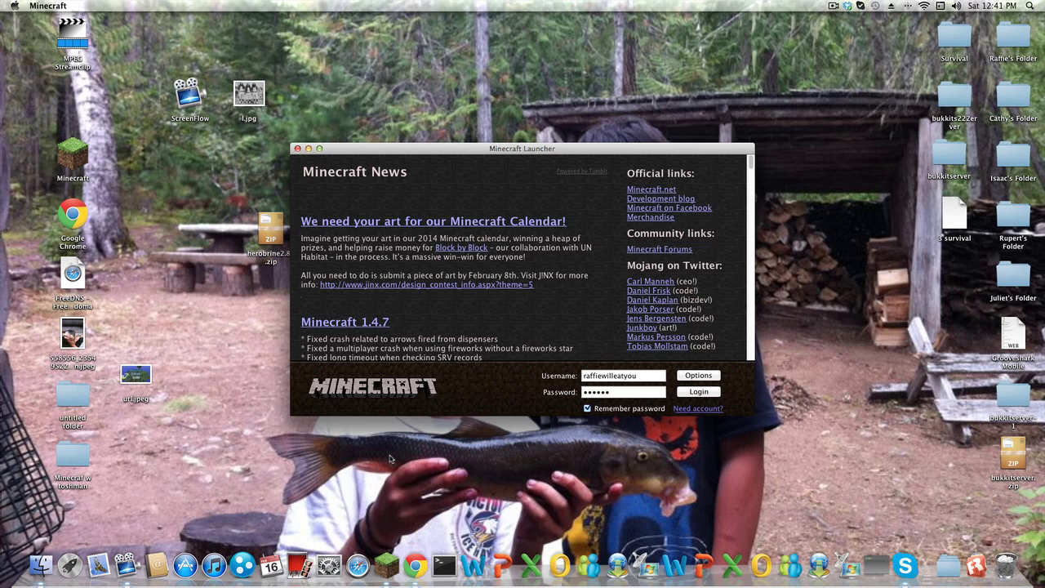
{"action": "left_click", "coordinate": [700, 393]}
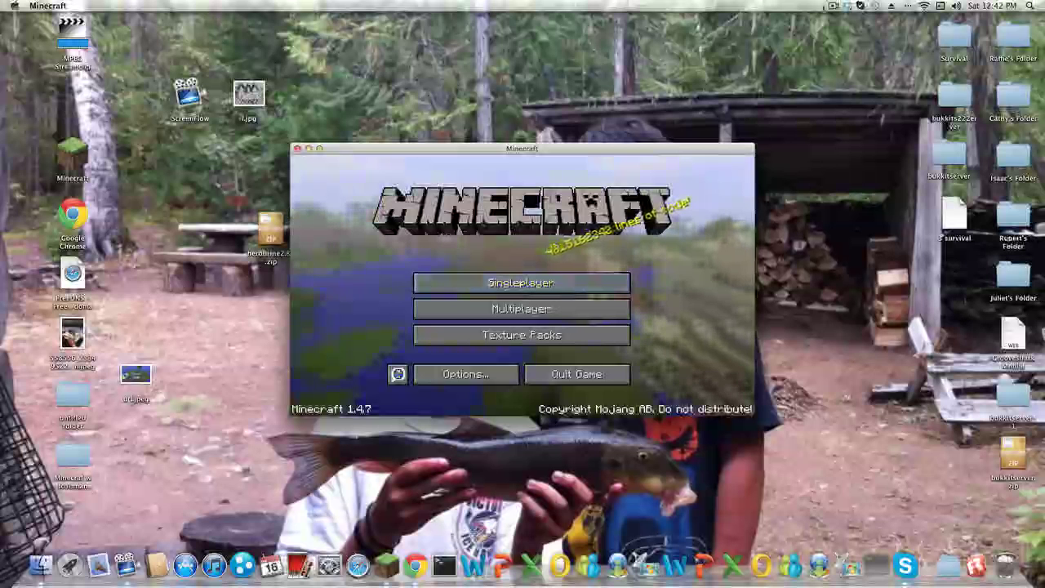
{"action": "left_click", "coordinate": [837, 6]}
{"action": "left_click", "coordinate": [857, 40]}
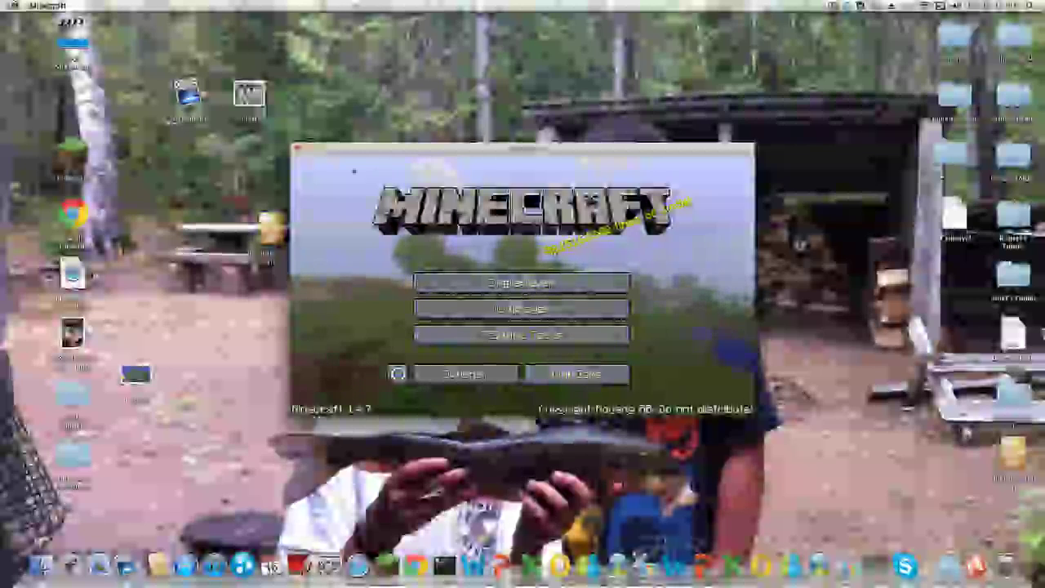
{"action": "left_click", "coordinate": [298, 148]}
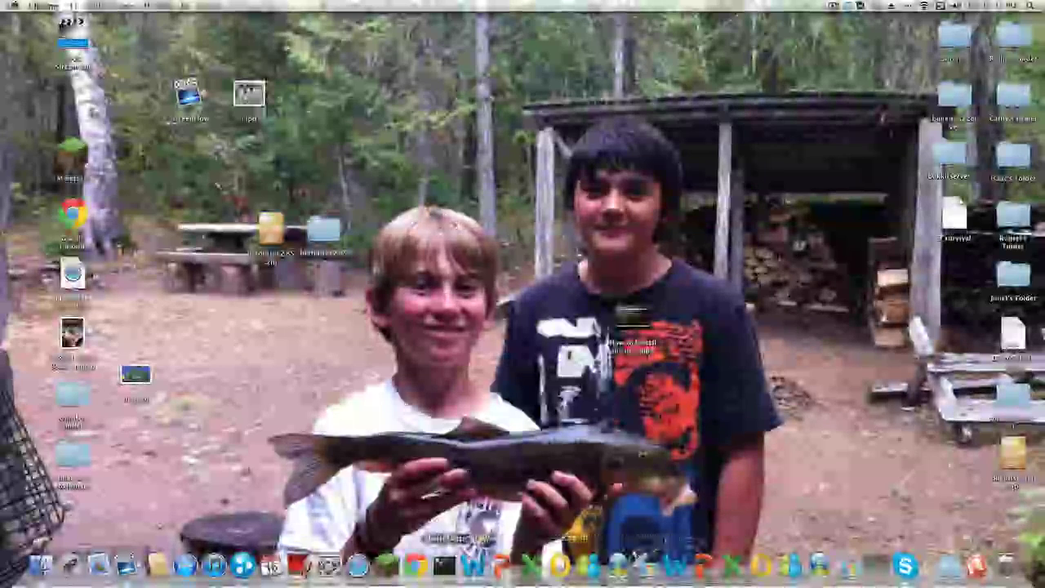
Switch to Chrome and download ModLoader 1.4.7 and AudioMod 1.4.7 through their direct links on Risugami's mods page
{"action": "left_click", "coordinate": [415, 565]}
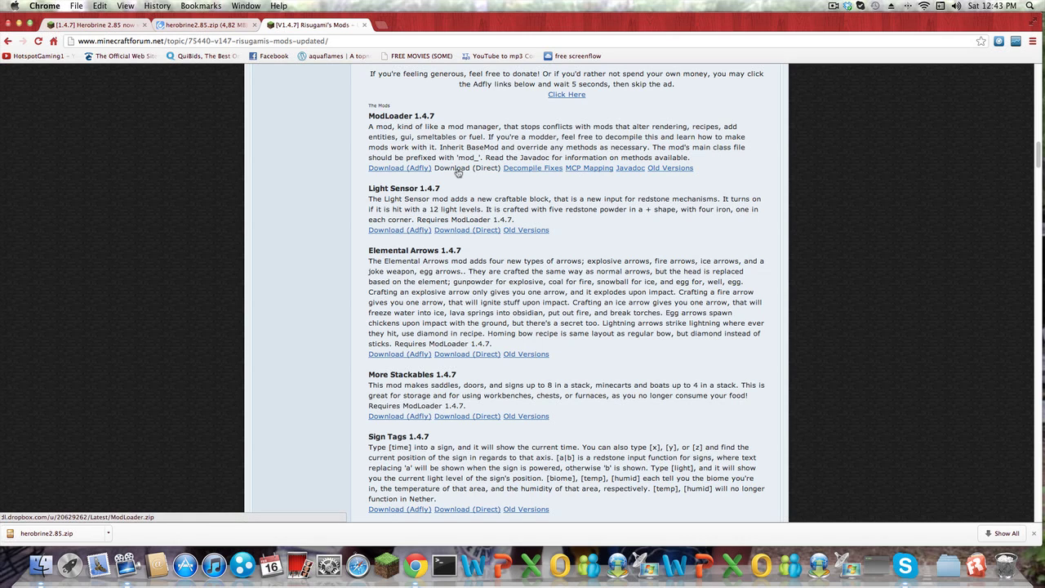
{"action": "left_click", "coordinate": [459, 169]}
{"action": "scroll", "coordinate": [460, 170], "scroll_direction": "down", "scroll_amount": 5}
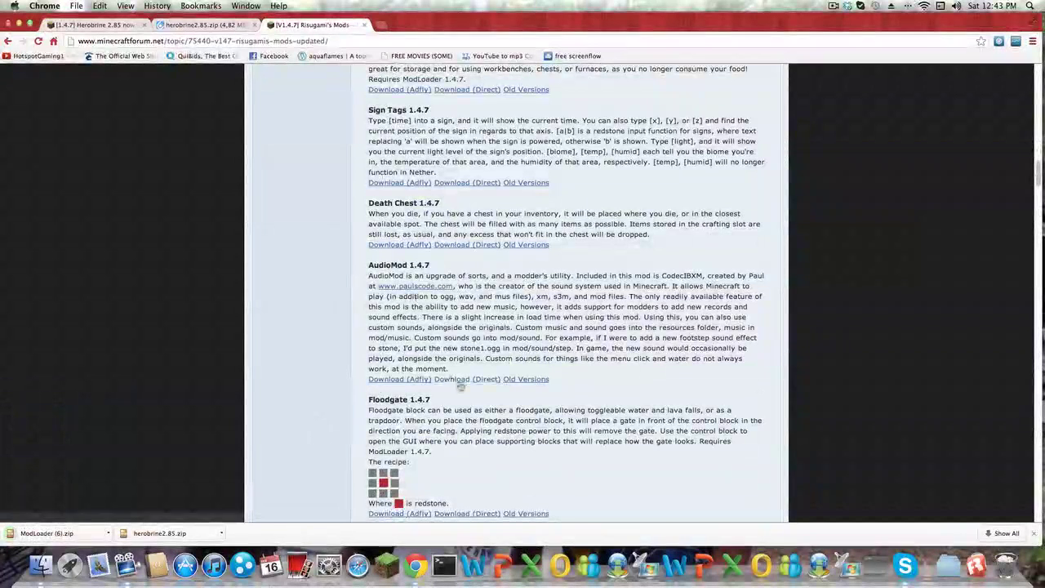
{"action": "left_click", "coordinate": [462, 381]}
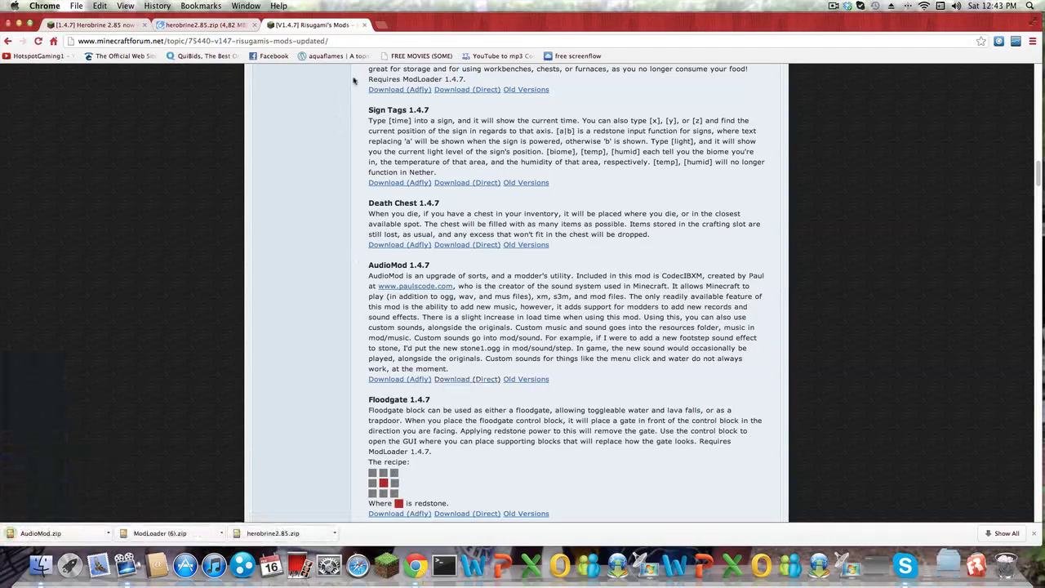
Put the downloaded AudioMod.zip and ModLoader (6).zip on the desktop and minimize the browser window
{"action": "left_click_drag", "start_coordinate": [406, 26], "coordinate": [794, 26]}
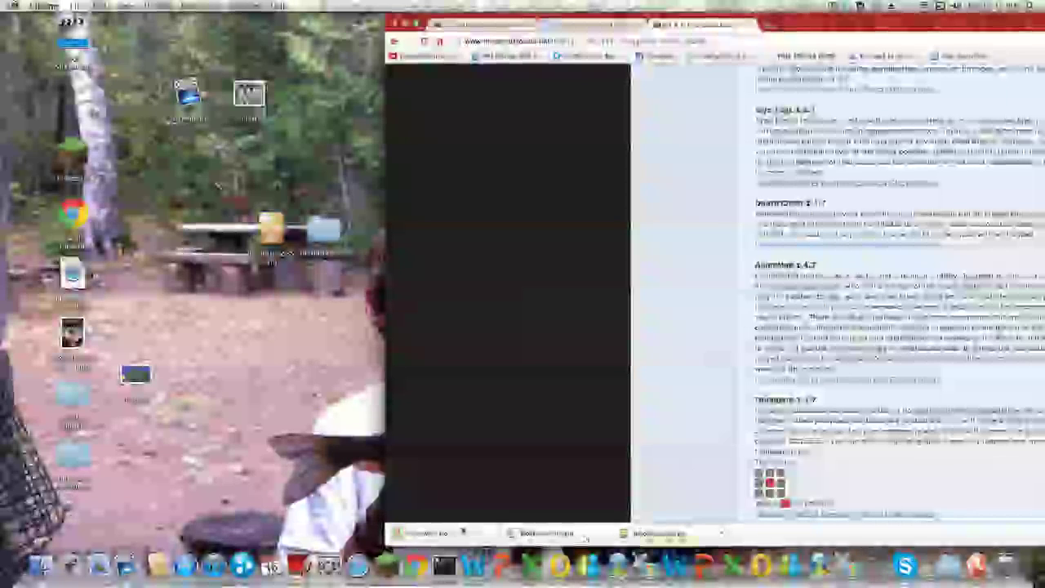
{"action": "left_click_drag", "start_coordinate": [429, 534], "coordinate": [307, 313]}
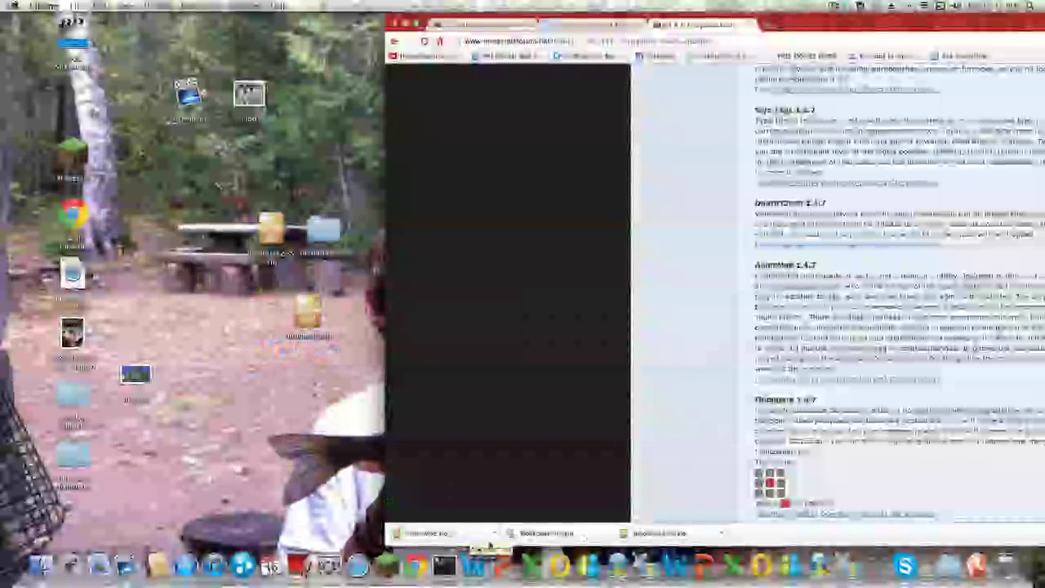
{"action": "left_click_drag", "start_coordinate": [388, 419], "coordinate": [279, 300]}
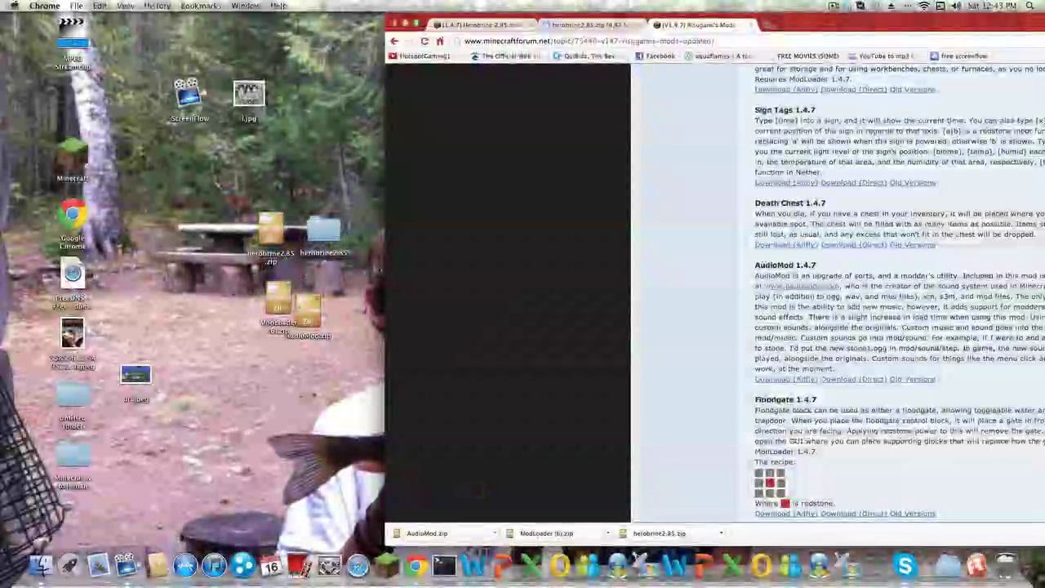
{"action": "left_click", "coordinate": [343, 139]}
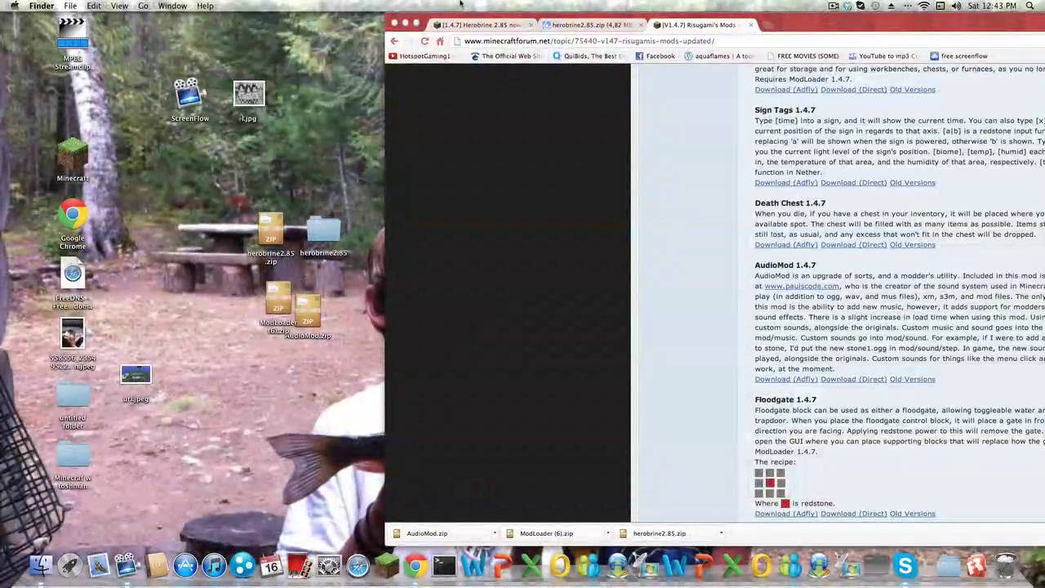
{"action": "left_click", "coordinate": [406, 25]}
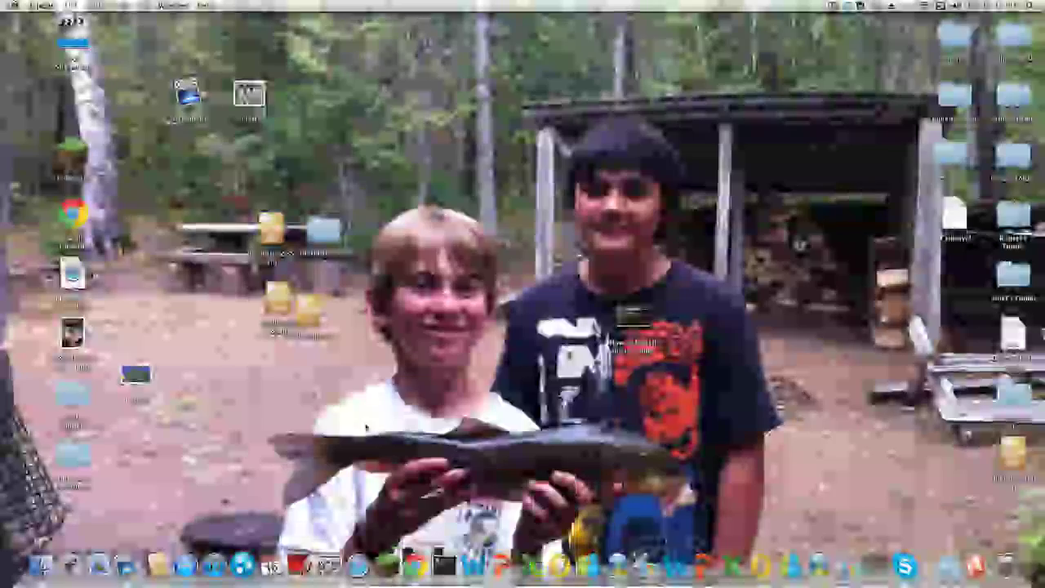
Extract the ModLoader (6) and AudioMod archives on the desktop and move both zip files to the Trash
{"action": "left_click", "coordinate": [286, 304]}
{"action": "double_click", "coordinate": [286, 304]}
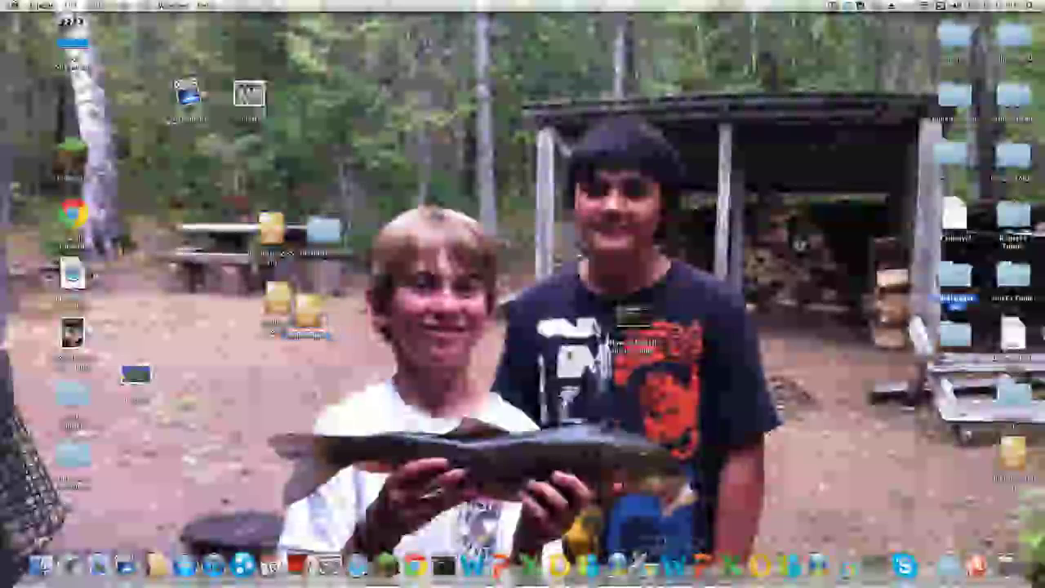
{"action": "left_click_drag", "start_coordinate": [857, 292], "coordinate": [370, 348]}
{"action": "left_click", "coordinate": [278, 302]}
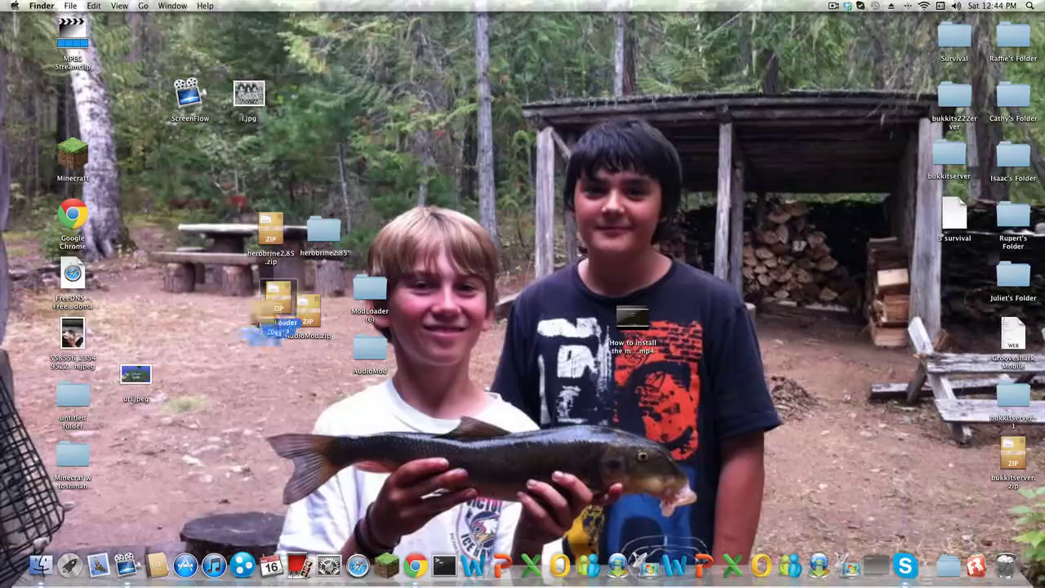
{"action": "left_click_drag", "start_coordinate": [268, 312], "coordinate": [268, 312]}
{"action": "left_click", "coordinate": [215, 281]}
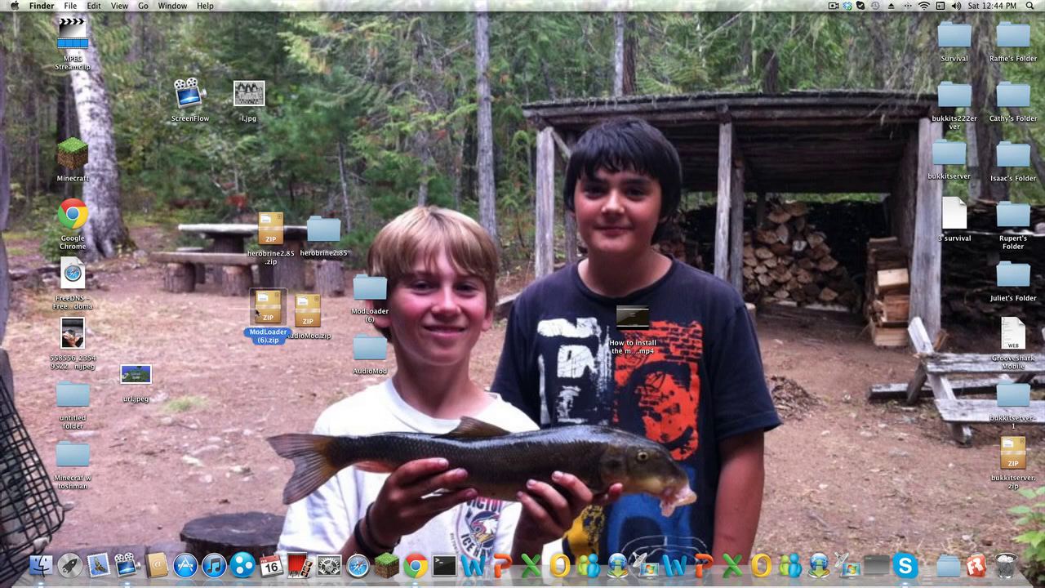
{"action": "left_click_drag", "start_coordinate": [318, 316], "coordinate": [1004, 565]}
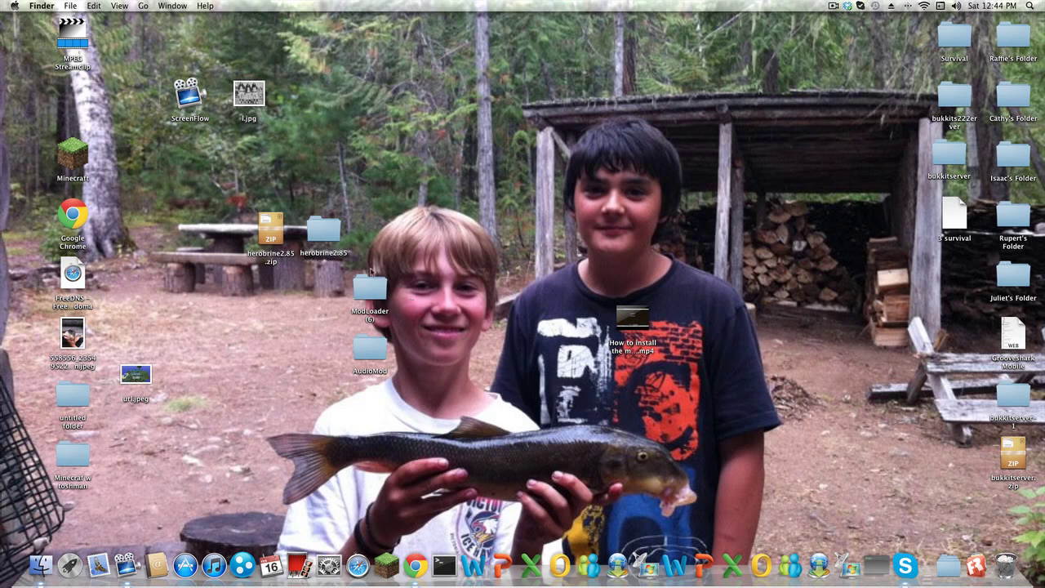
Place the extracted ModLoader (6) and AudioMod folders beneath the herobrine2.85 items on the desktop and open ModLoader (6)
{"action": "left_click_drag", "start_coordinate": [381, 298], "coordinate": [285, 301]}
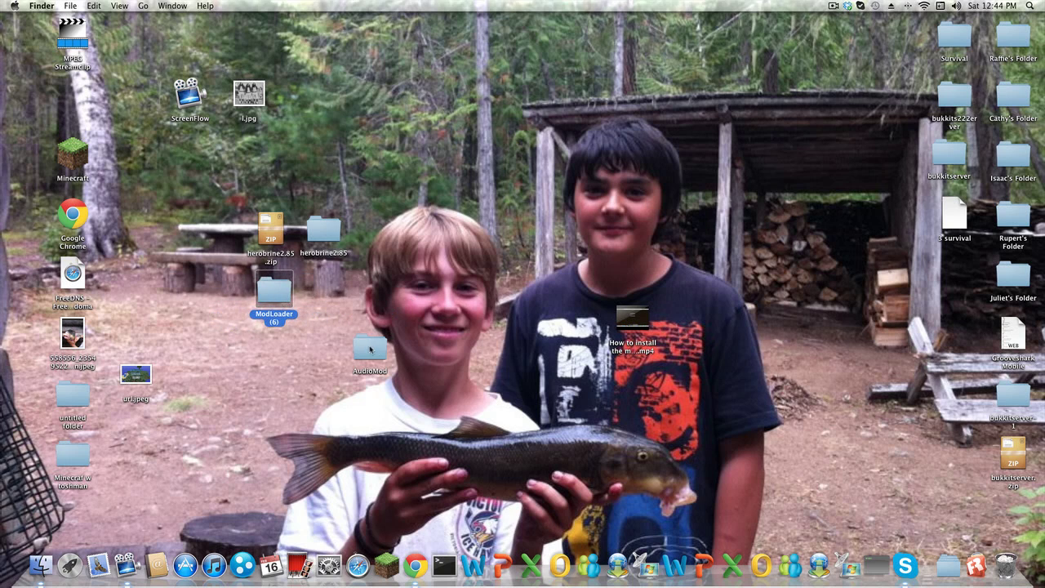
{"action": "left_click_drag", "start_coordinate": [372, 347], "coordinate": [326, 299]}
{"action": "double_click", "coordinate": [278, 294]}
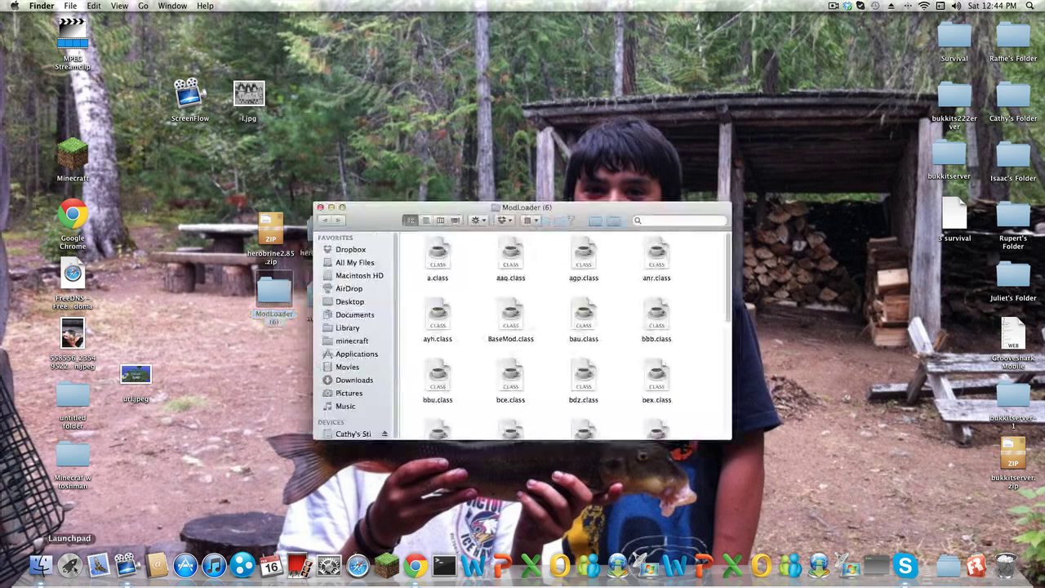
Open a second Finder window beside ModLoader (6) and go to minecraft.jar in the minecraft folder's bin folder
{"action": "right_click", "coordinate": [37, 572]}
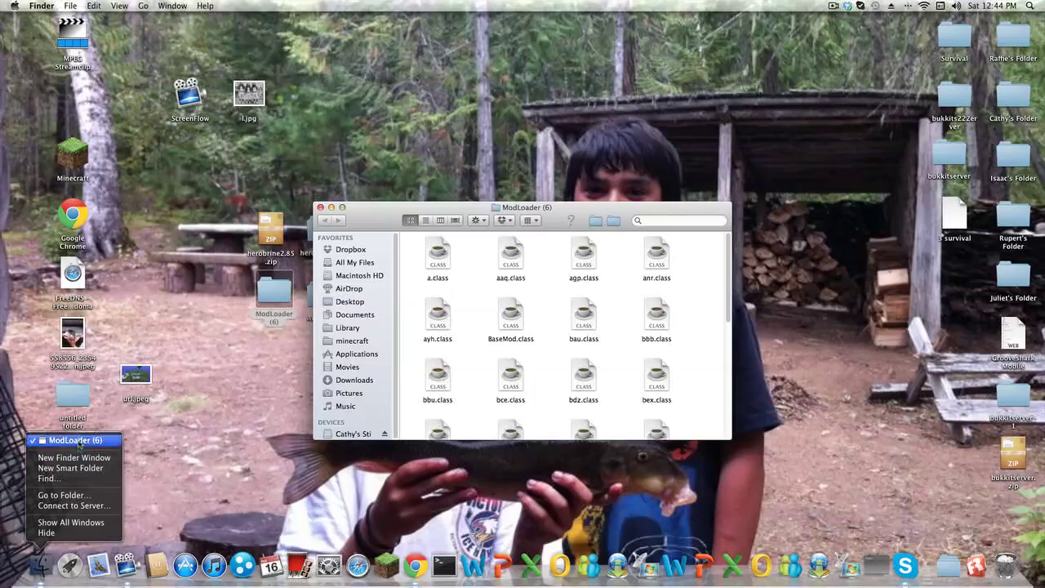
{"action": "left_click", "coordinate": [75, 458]}
{"action": "left_click", "coordinate": [77, 257]}
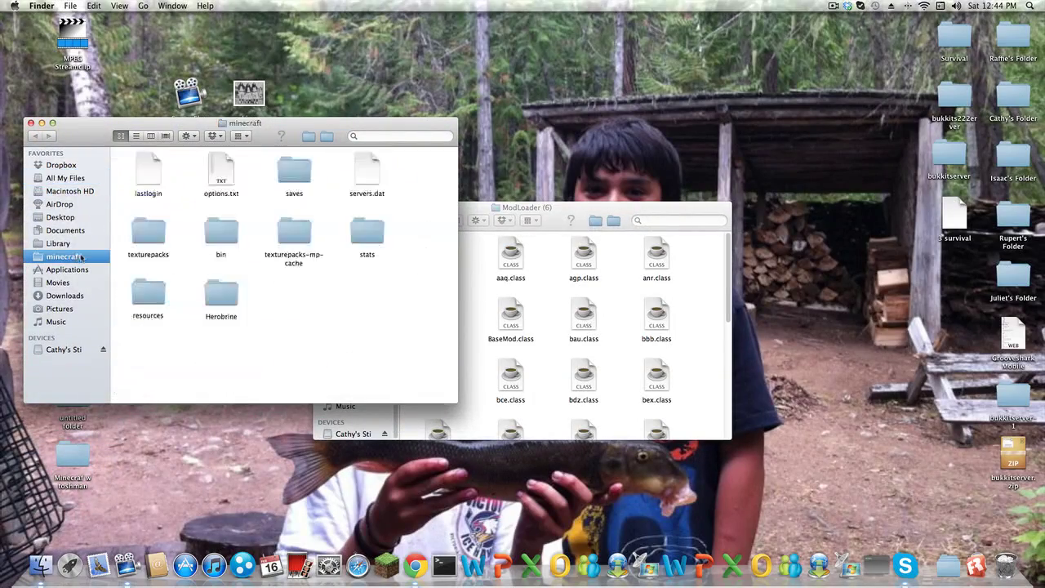
{"action": "left_click_drag", "start_coordinate": [572, 217], "coordinate": [755, 144]}
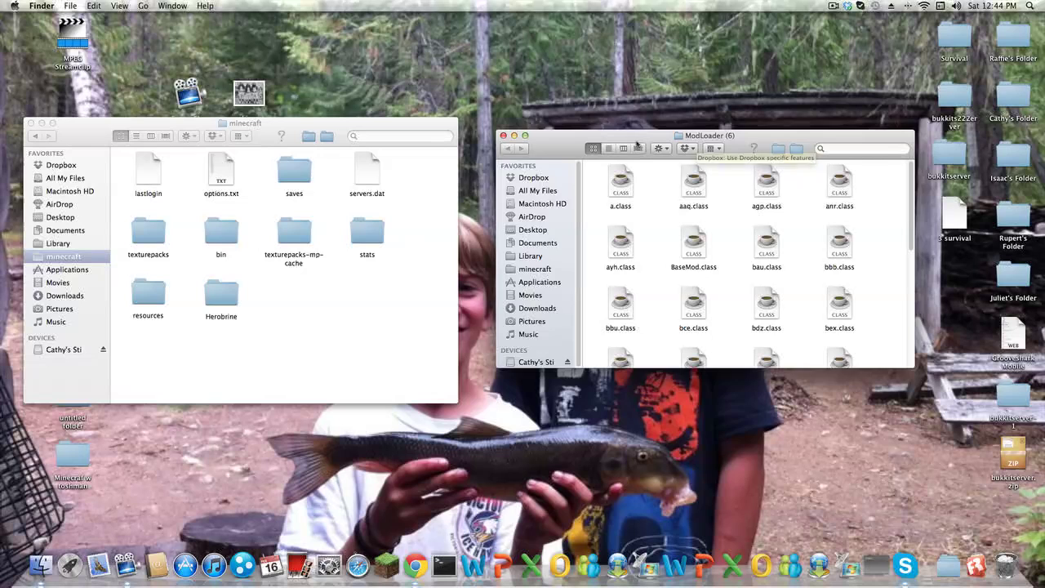
{"action": "left_click_drag", "start_coordinate": [637, 143], "coordinate": [639, 141]}
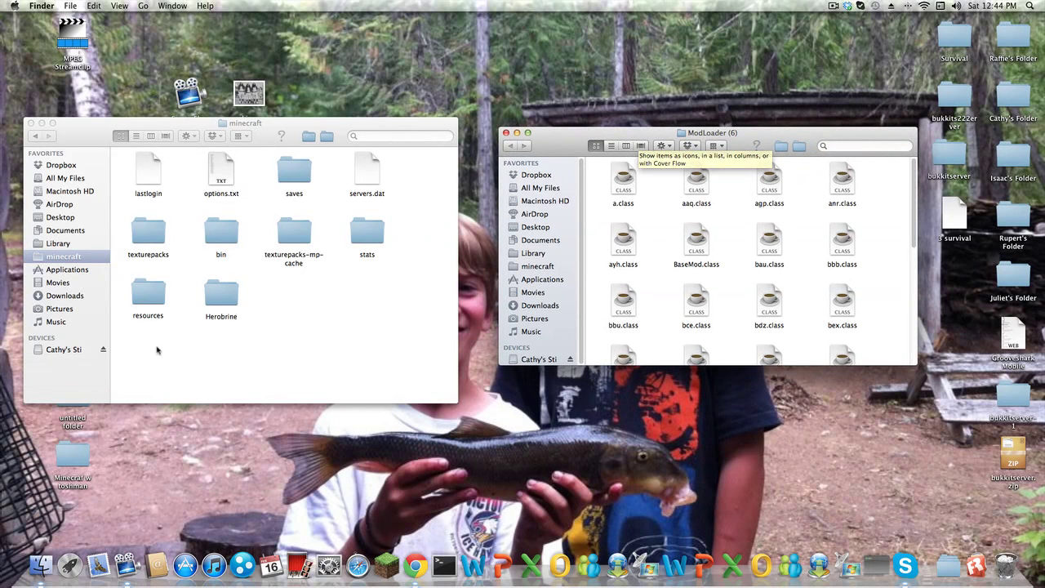
{"action": "left_click", "coordinate": [303, 305]}
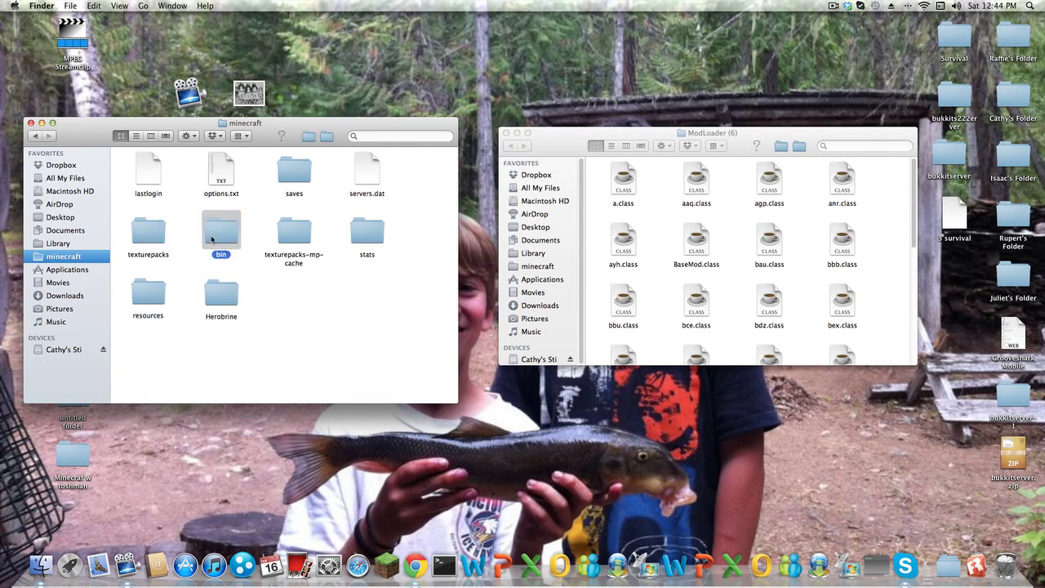
{"action": "double_click", "coordinate": [212, 238]}
{"action": "double_click", "coordinate": [378, 237]}
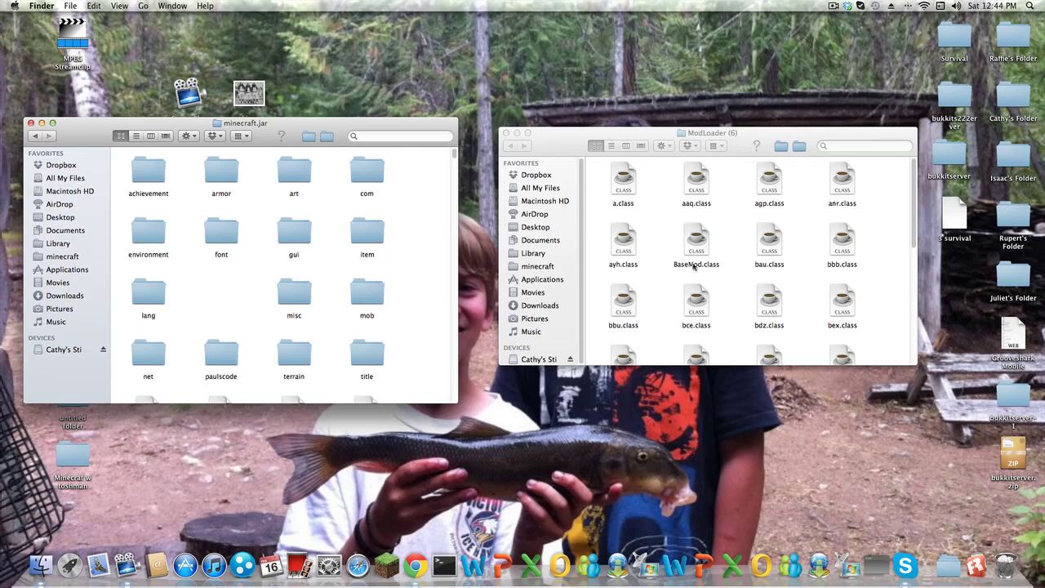
Move all ModLoader (6) files into the minecraft.jar folder and tidy that folder's icons with Clean Up By
{"action": "left_click", "coordinate": [713, 268]}
{"action": "key", "text": "super+a"}
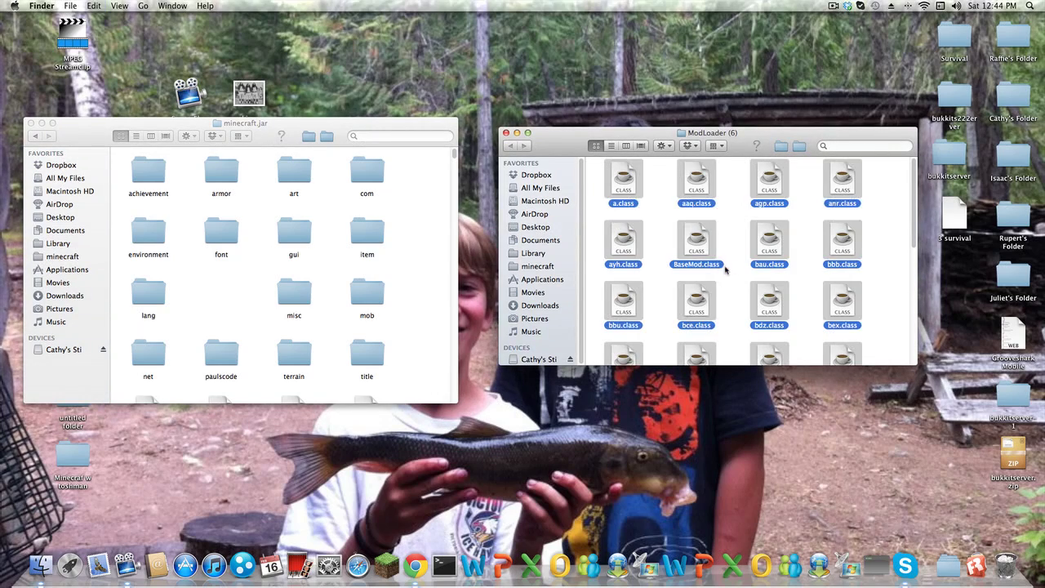
{"action": "left_click_drag", "start_coordinate": [704, 186], "coordinate": [410, 230]}
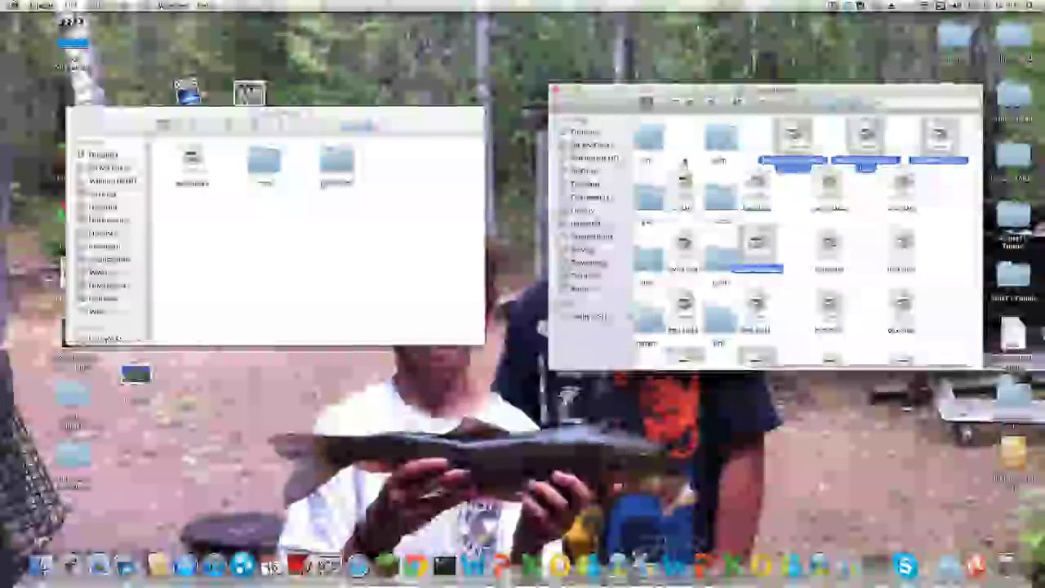
{"action": "right_click", "coordinate": [692, 157]}
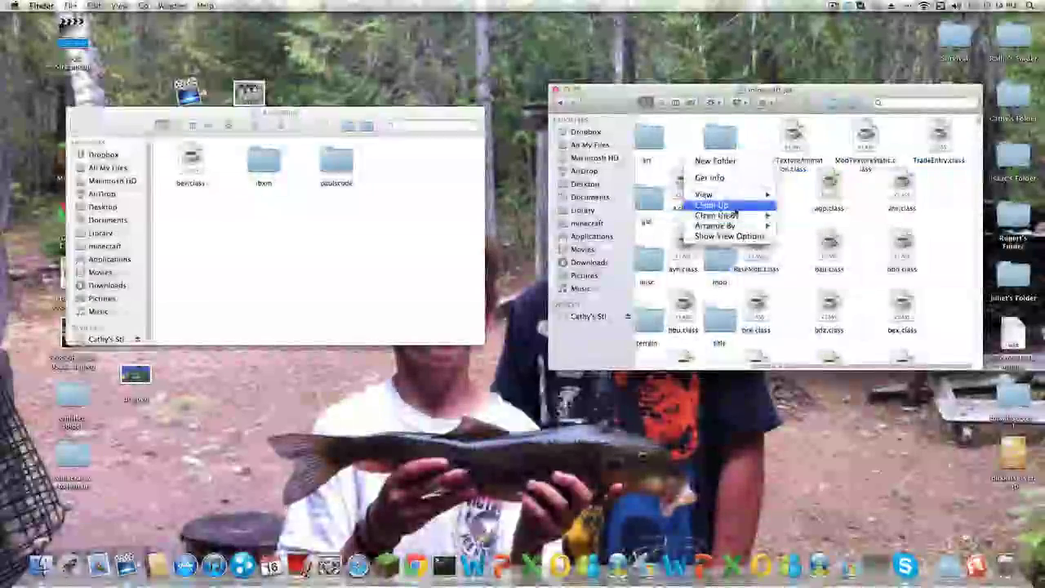
{"action": "left_click", "coordinate": [805, 225]}
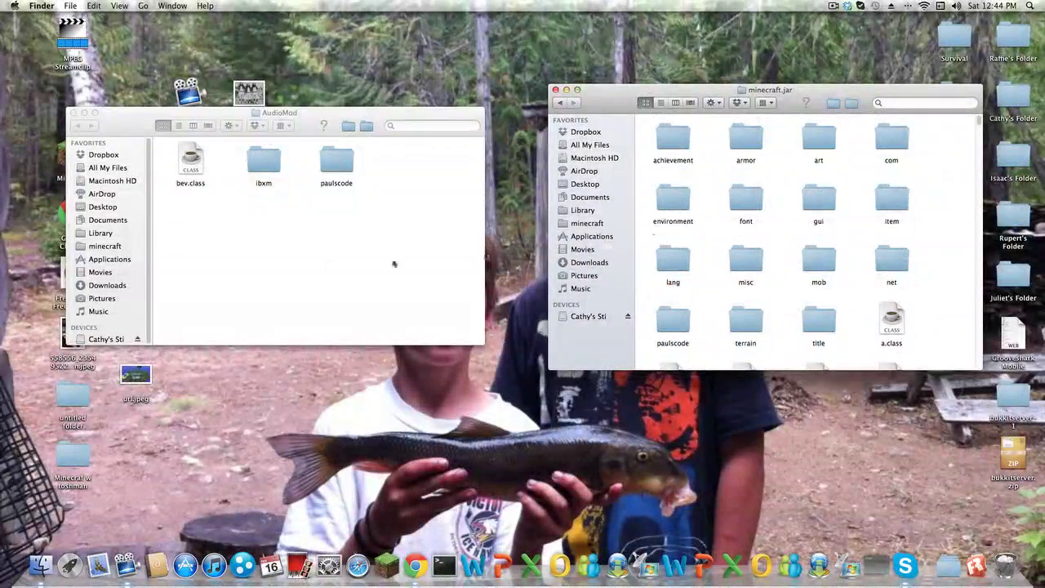
Move bev.class and the ibxm folder from AudioMod into the minecraft.jar folder, replacing the existing file
{"action": "left_click", "coordinate": [280, 243]}
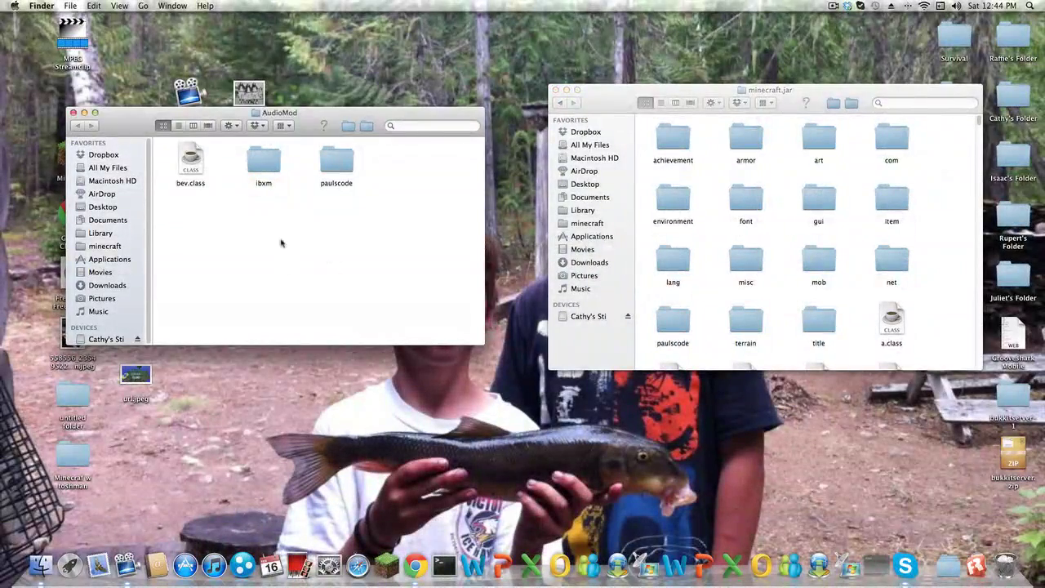
{"action": "left_click_drag", "start_coordinate": [281, 222], "coordinate": [170, 147]}
{"action": "left_click_drag", "start_coordinate": [263, 163], "coordinate": [868, 174]}
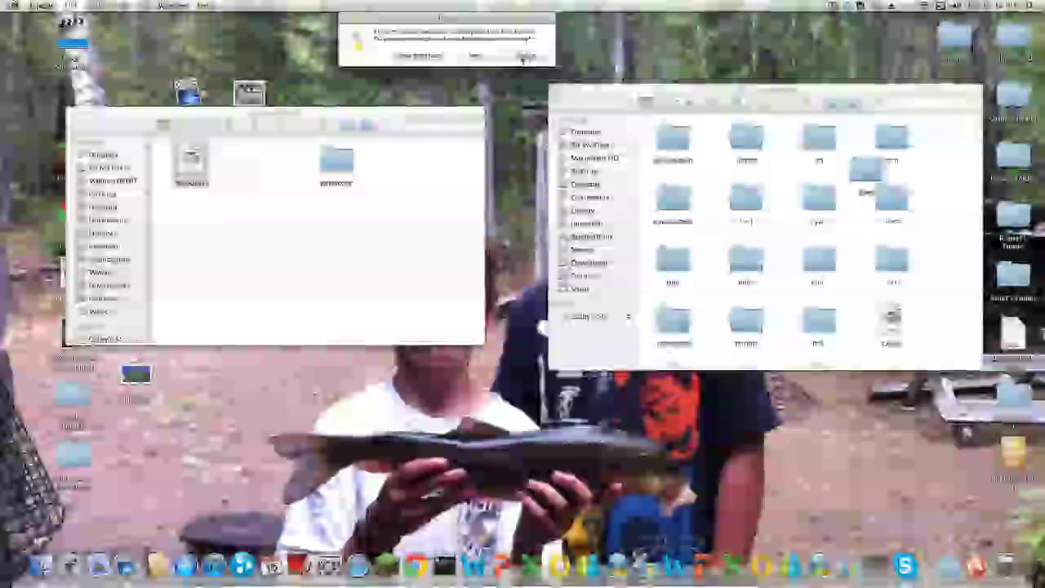
{"action": "left_click", "coordinate": [526, 56]}
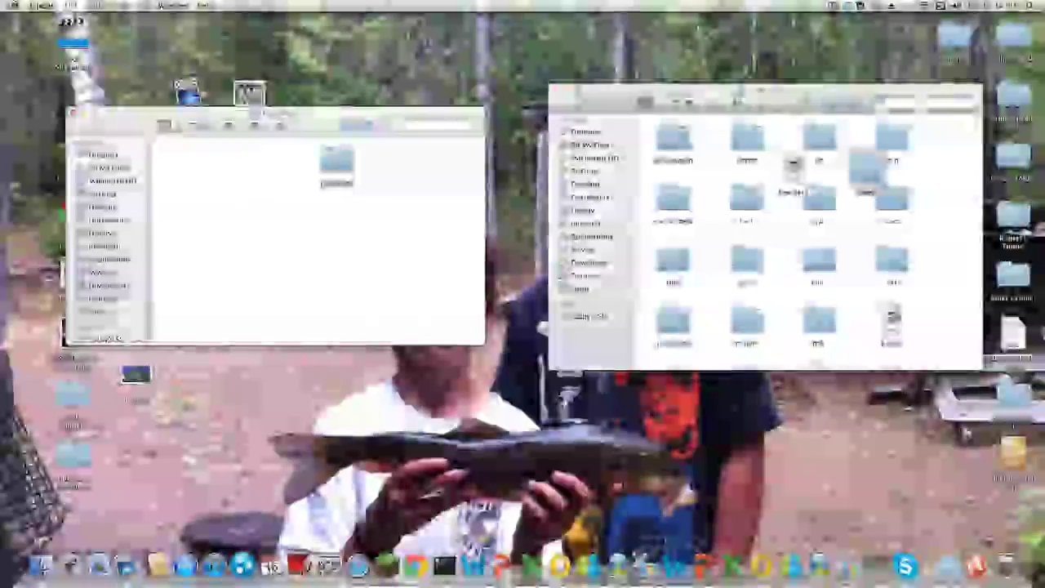
Search the minecraft.jar folder for paulscode and open the found folder
{"action": "left_click", "coordinate": [920, 104]}
{"action": "type", "text": "p"}
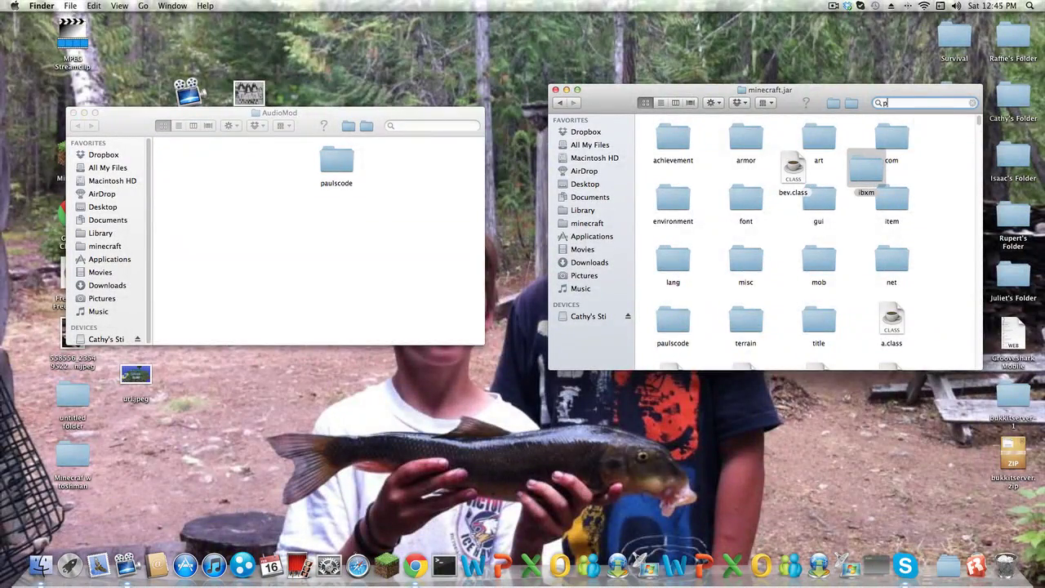
{"action": "type", "text": "auls"}
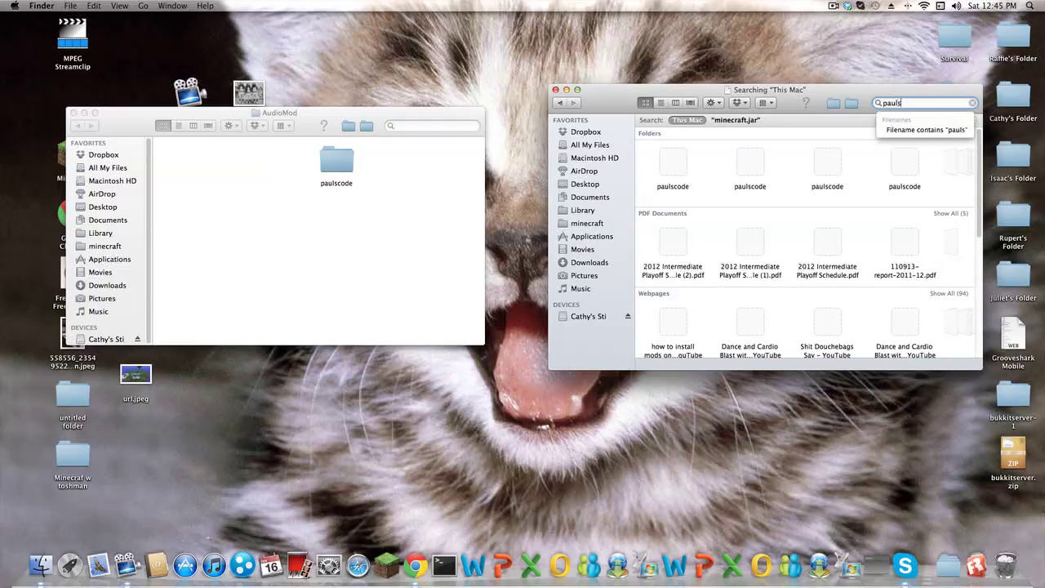
{"action": "type", "text": "code"}
{"action": "left_click", "coordinate": [736, 120]}
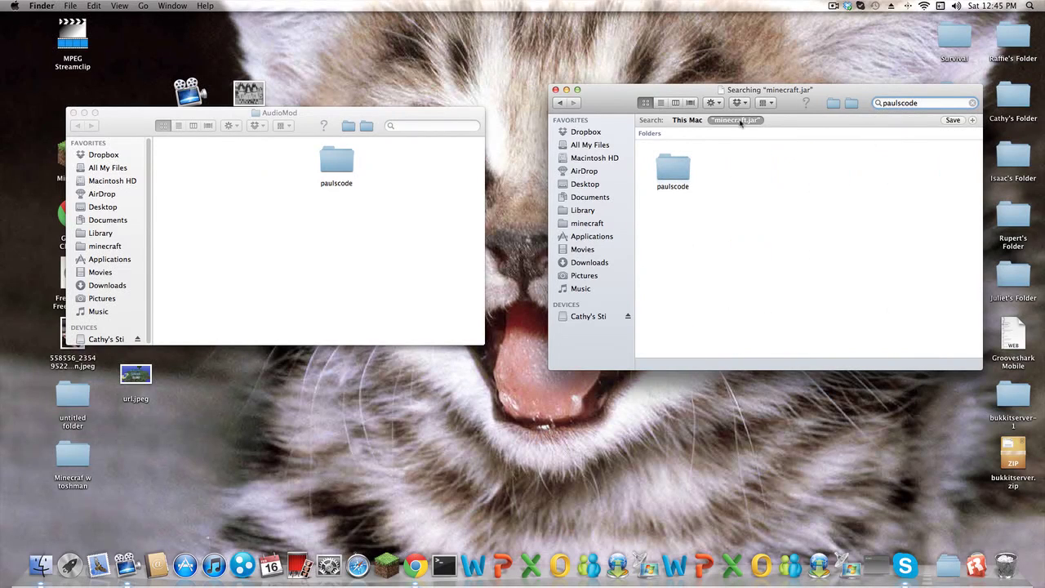
{"action": "double_click", "coordinate": [681, 171]}
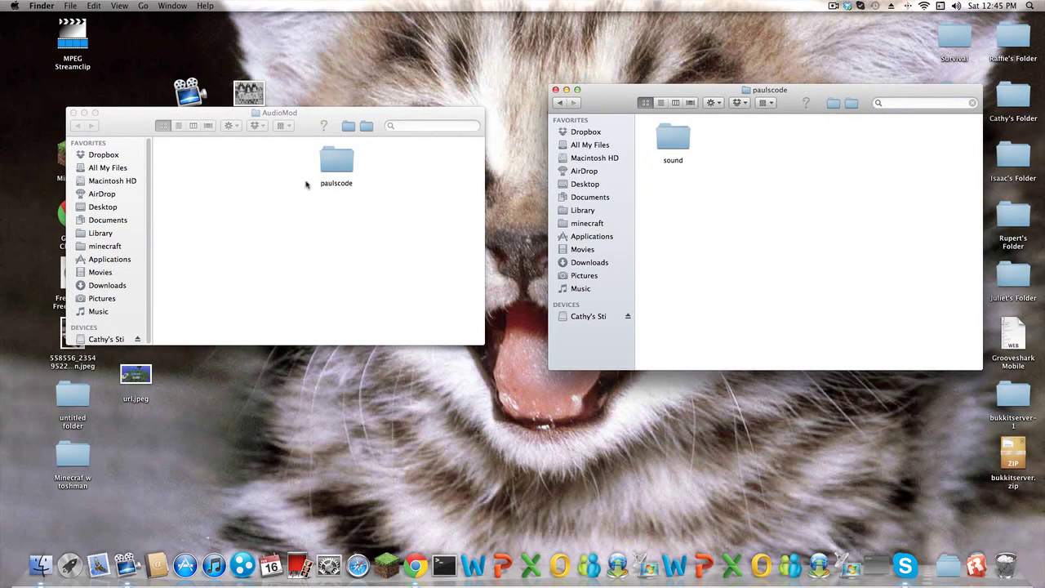
Open the sound folder inside both paulscode folders, and go on into codecs on the AudioMod side
{"action": "left_click_drag", "start_coordinate": [660, 96], "coordinate": [667, 107]}
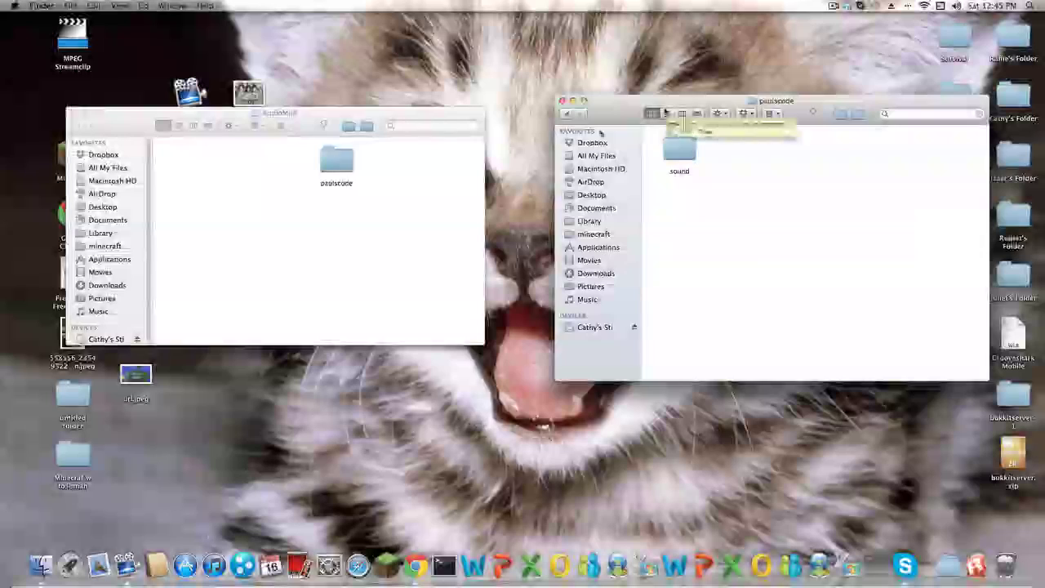
{"action": "double_click", "coordinate": [346, 160]}
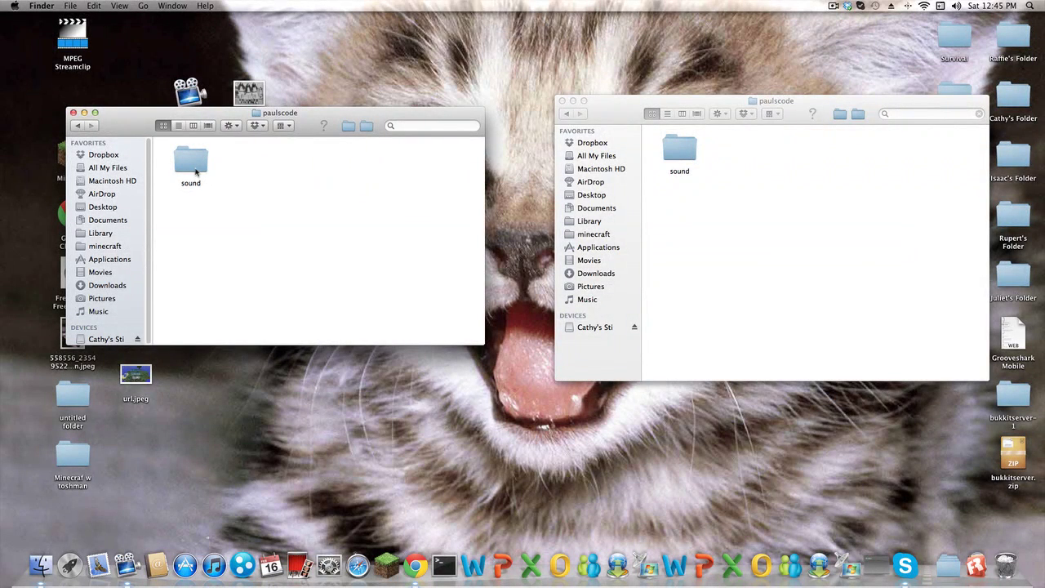
{"action": "left_click", "coordinate": [696, 157]}
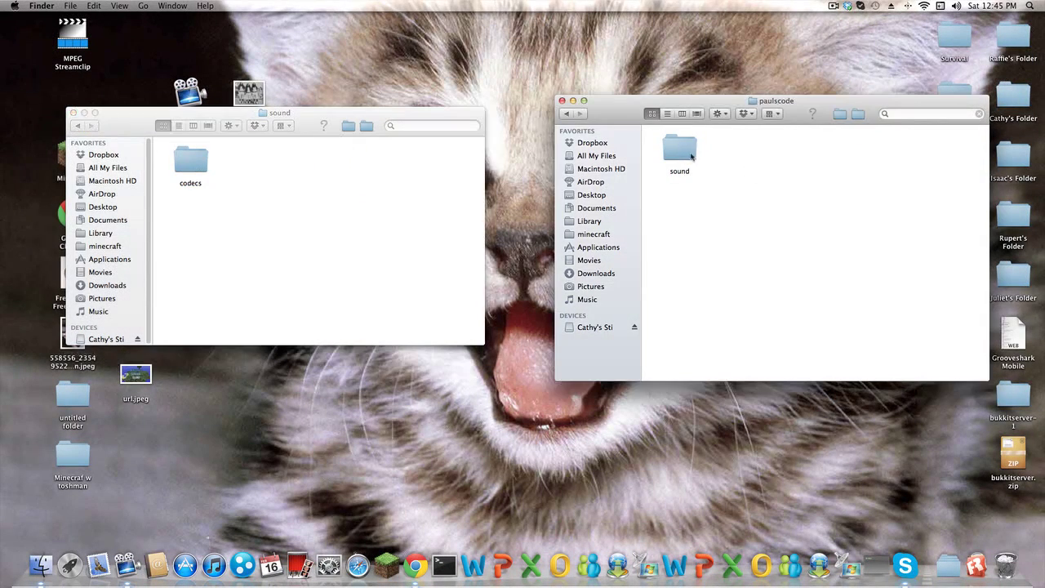
{"action": "double_click", "coordinate": [691, 155]}
{"action": "double_click", "coordinate": [178, 163]}
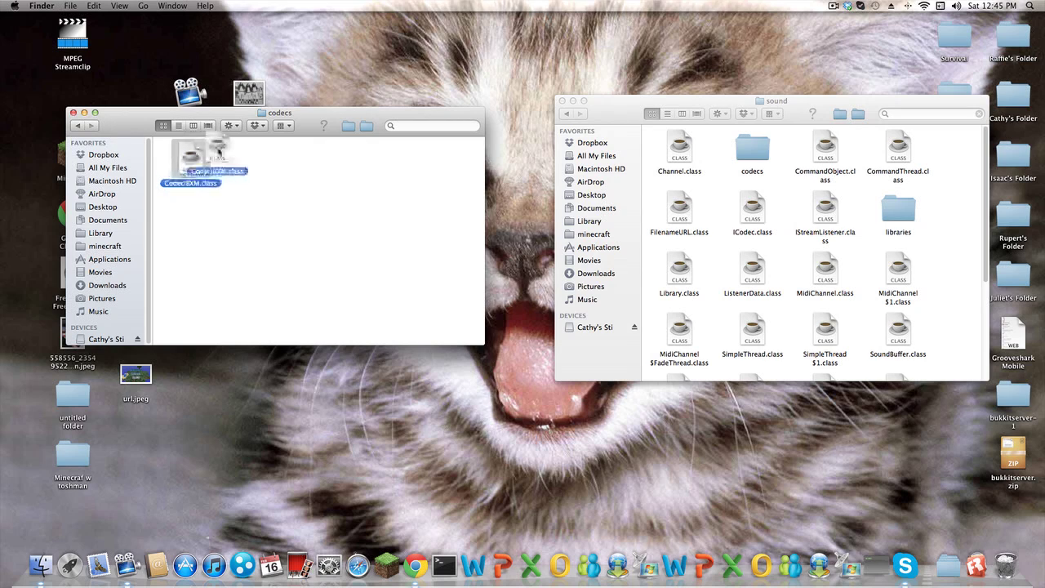
Move CodecIBXM.class from AudioMod's codecs folder into the minecraft.jar sound folder and close both Finder windows
{"action": "left_click_drag", "start_coordinate": [218, 149], "coordinate": [788, 192]}
{"action": "left_click", "coordinate": [224, 183]}
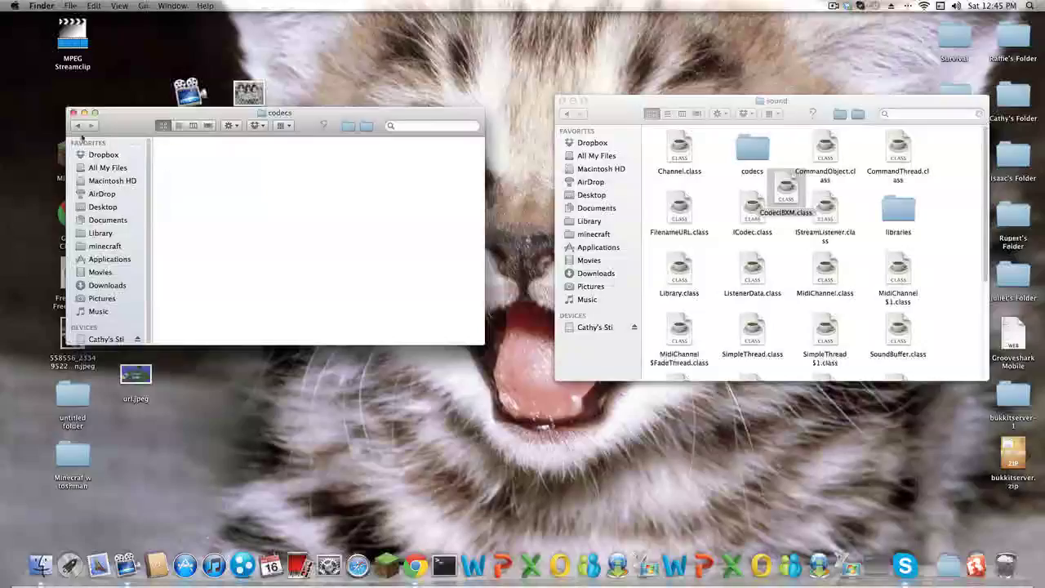
{"action": "left_click", "coordinate": [73, 113]}
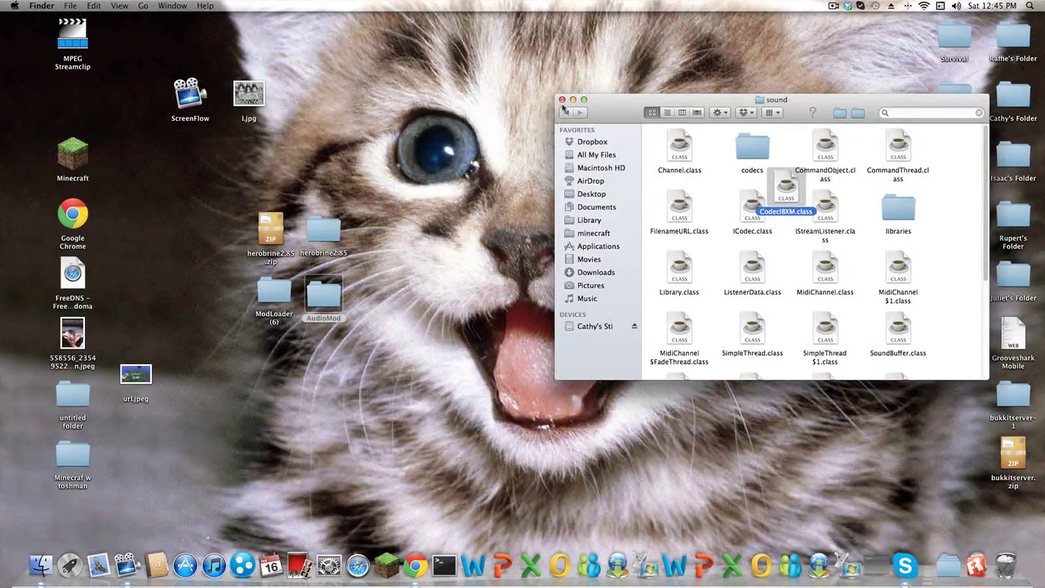
{"action": "left_click", "coordinate": [560, 100]}
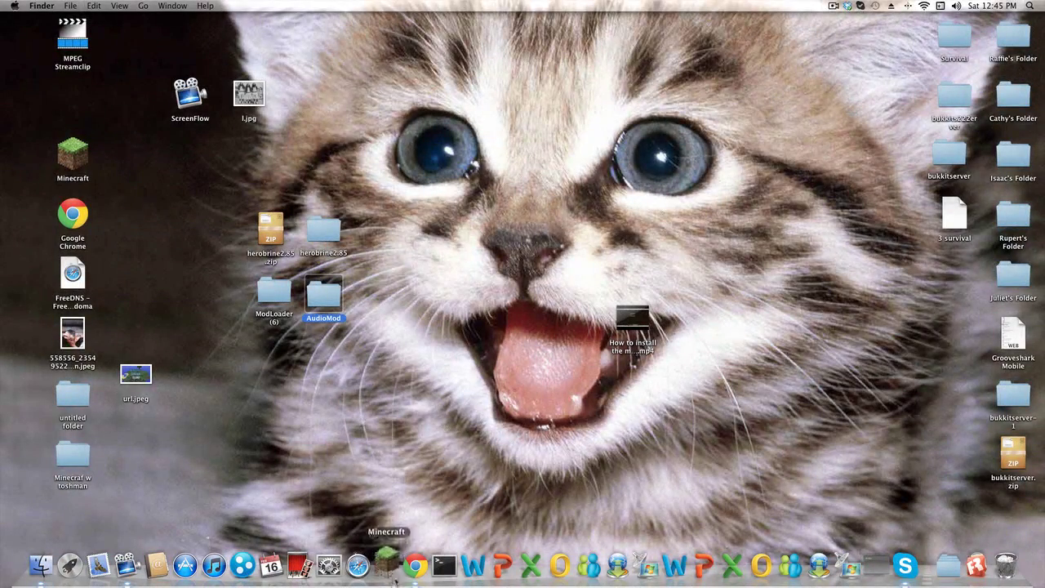
Launch Minecraft and load the singleplayer world More Explosives
{"action": "left_click", "coordinate": [390, 571]}
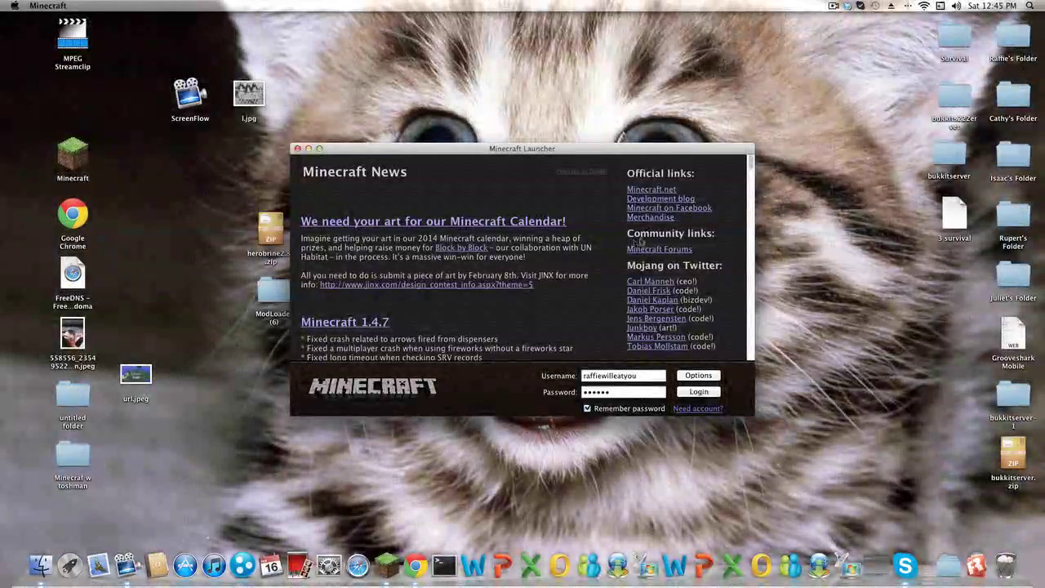
{"action": "left_click", "coordinate": [834, 6]}
{"action": "left_click", "coordinate": [865, 40]}
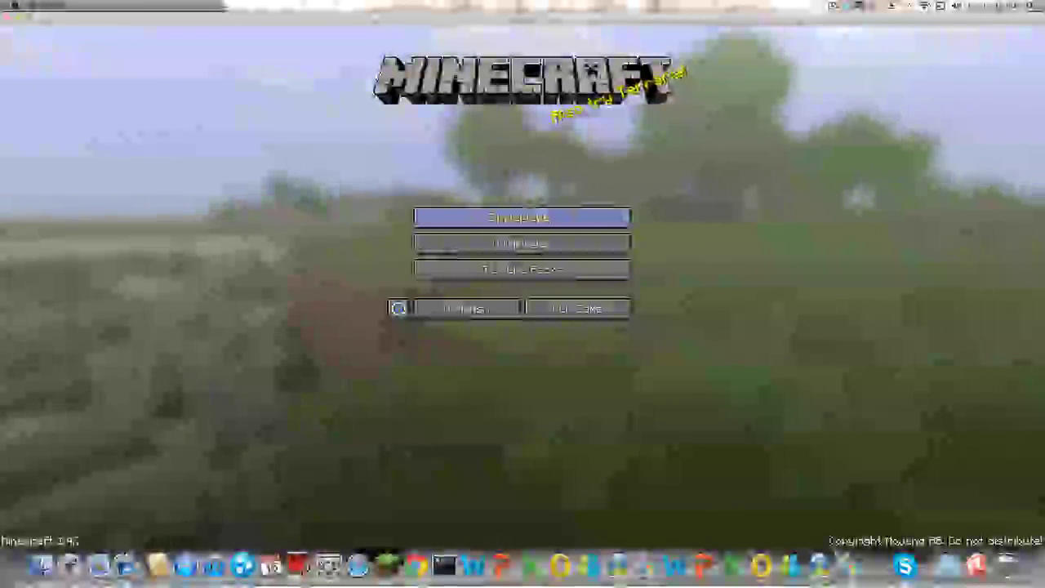
{"action": "left_click", "coordinate": [523, 217]}
{"action": "left_click", "coordinate": [524, 118]}
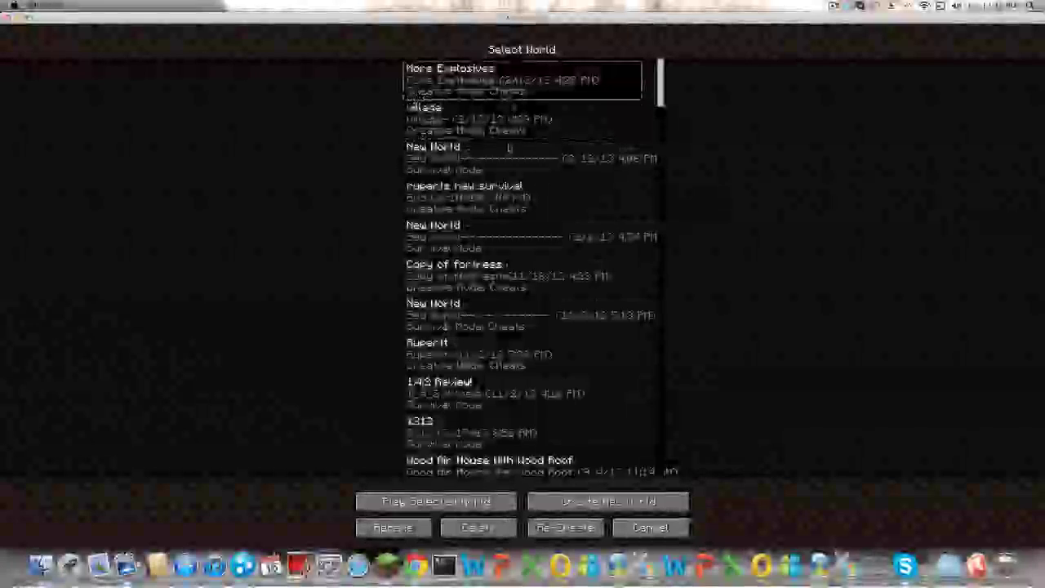
{"action": "left_click", "coordinate": [436, 501]}
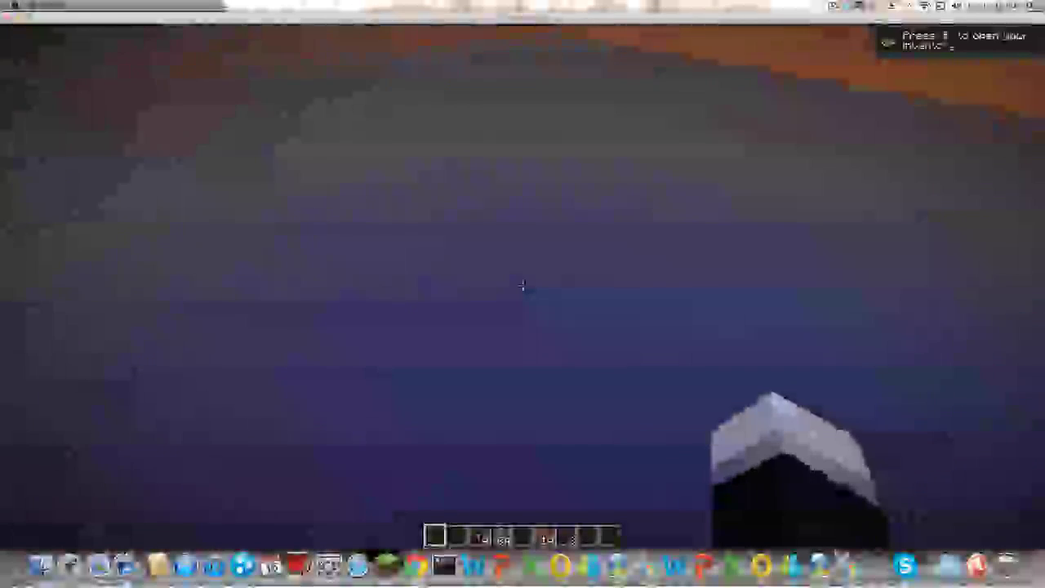
Search the creative inventory for "craft" and put a crafting table in the first hotbar slot
{"action": "key", "text": "e"}
{"action": "key", "text": "e"}
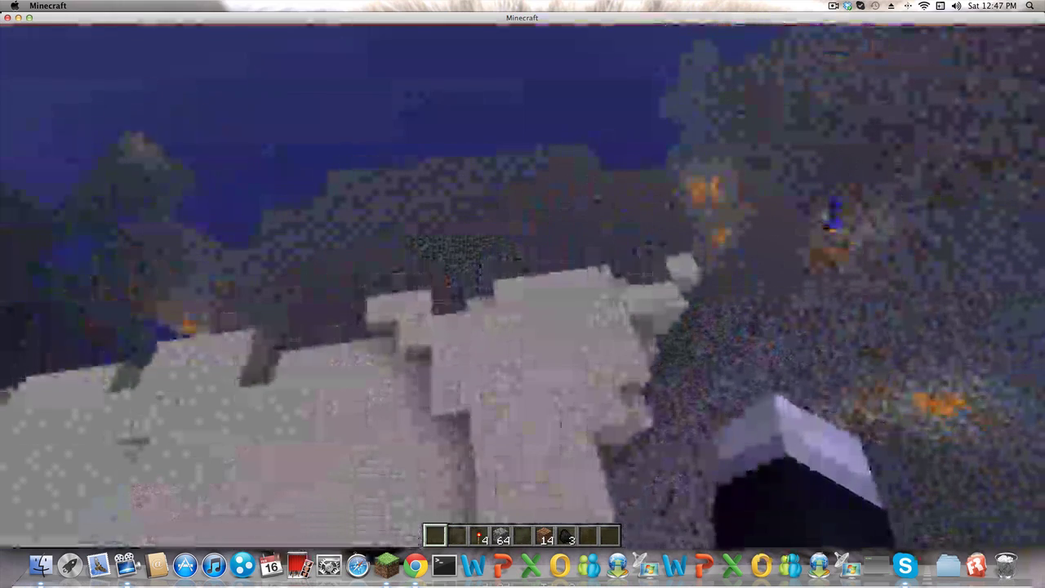
{"action": "key", "text": "e"}
{"action": "left_click", "coordinate": [608, 194]}
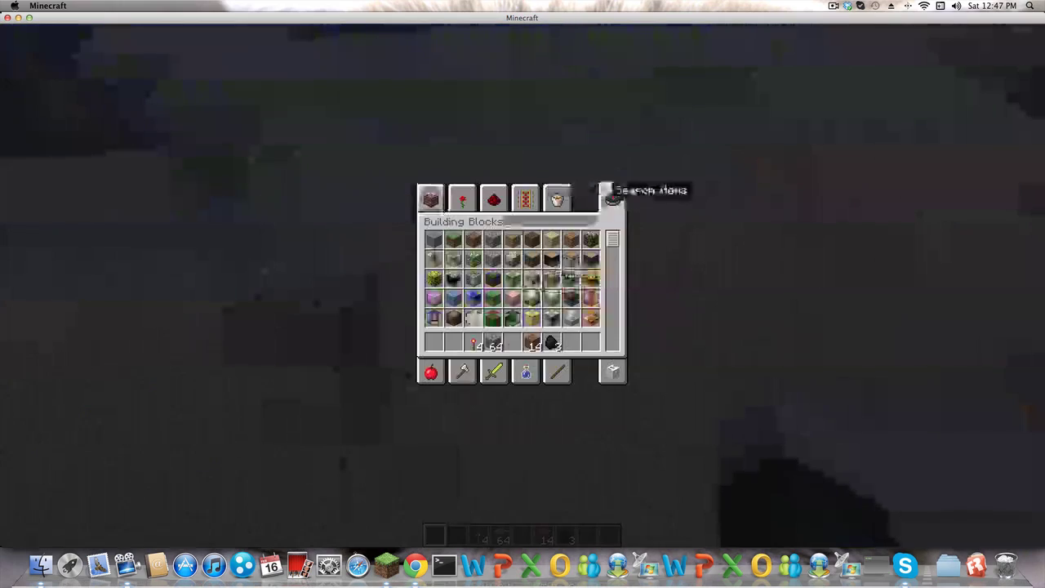
{"action": "type", "text": "crafting"}
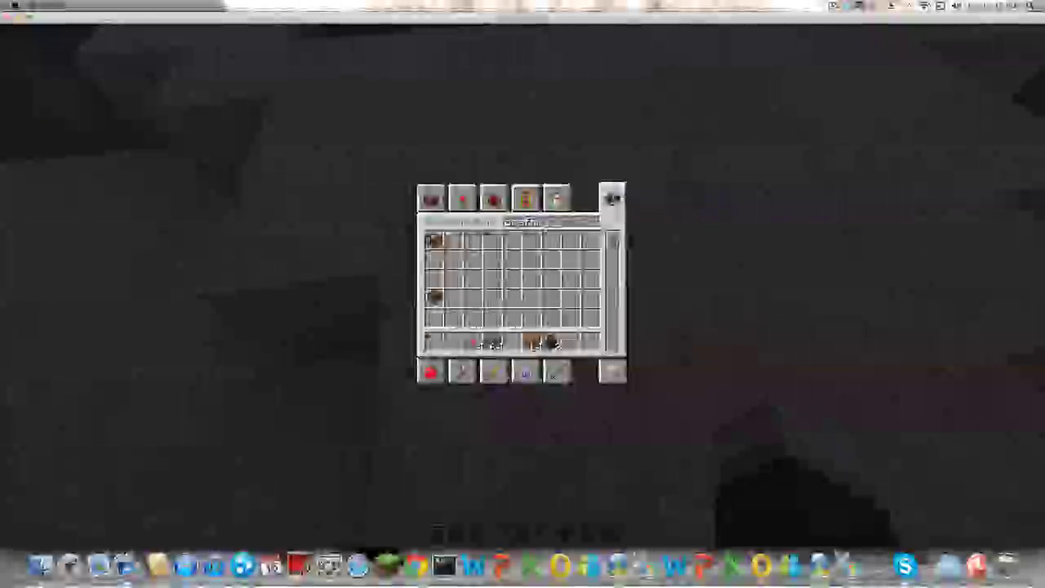
{"action": "left_click", "coordinate": [436, 341]}
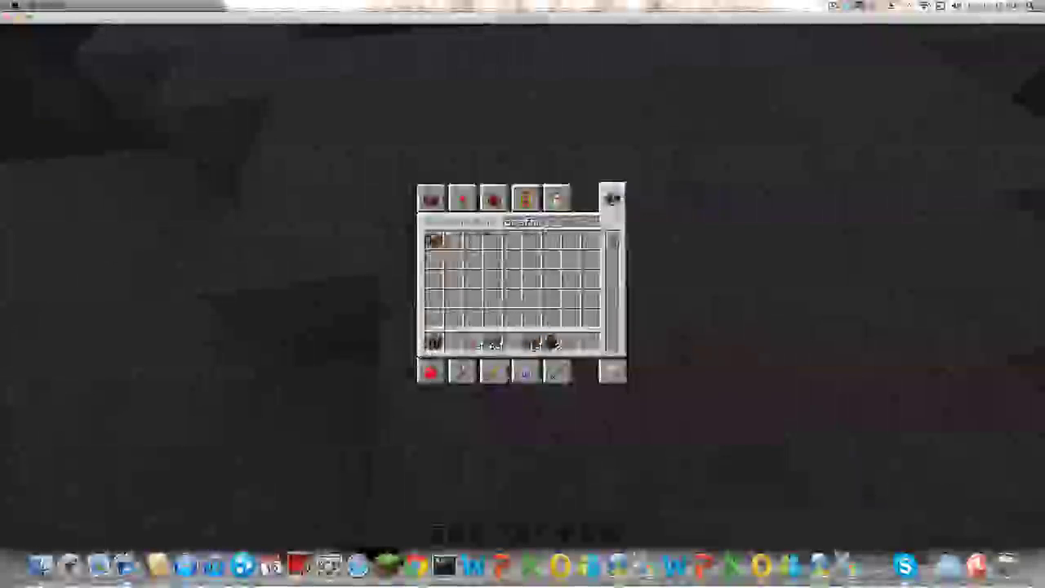
Find the dark block for the recipe and a bone in the creative inventory and add both to the hotbar
{"action": "key", "text": "BackSpace"}
{"action": "key", "text": "BackSpace"}
{"action": "key", "text": "BackSpace"}
{"action": "key", "text": "BackSpace"}
{"action": "key", "text": "BackSpace"}
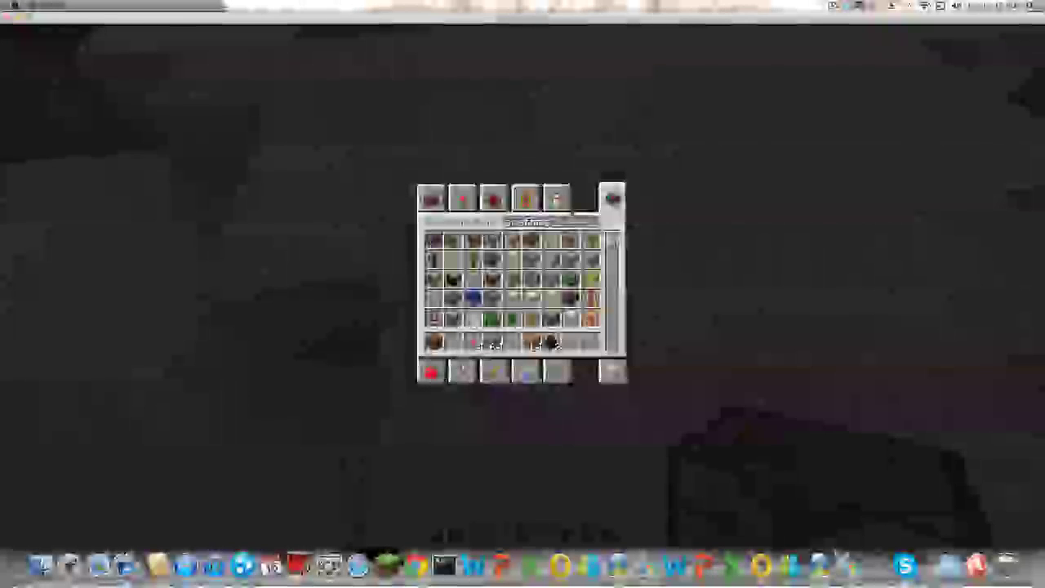
{"action": "type", "text": "ench"}
{"action": "type", "text": "lead"}
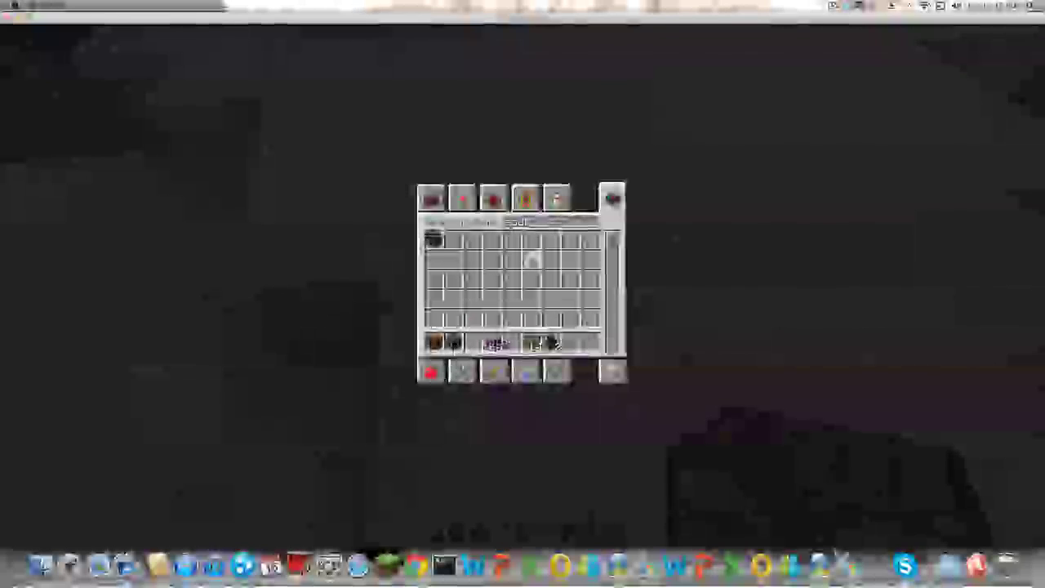
{"action": "key", "text": "BackSpace"}
{"action": "key", "text": "BackSpace"}
{"action": "key", "text": "BackSpace"}
{"action": "key", "text": "BackSpace"}
{"action": "type", "text": "bon"}
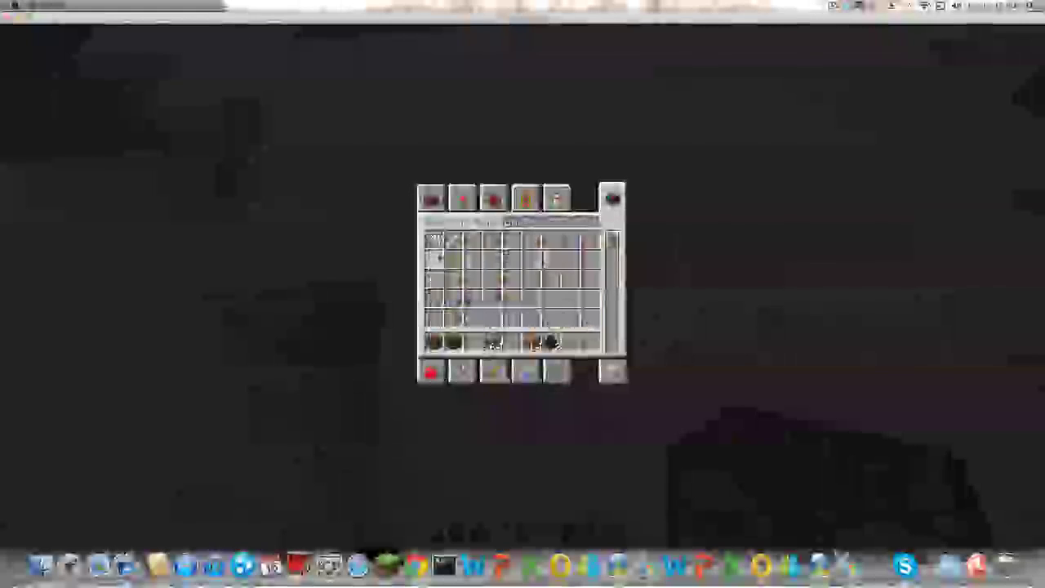
{"action": "key", "text": "Escape"}
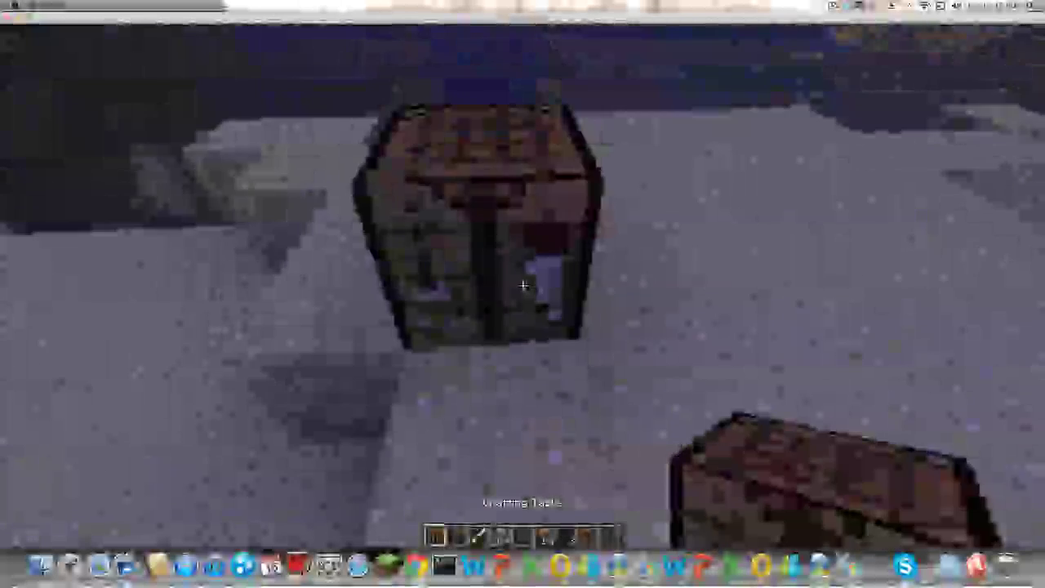
Place the crafting table on the ground and try the block with a single bone in its crafting grid
{"action": "right_click", "coordinate": [522, 294]}
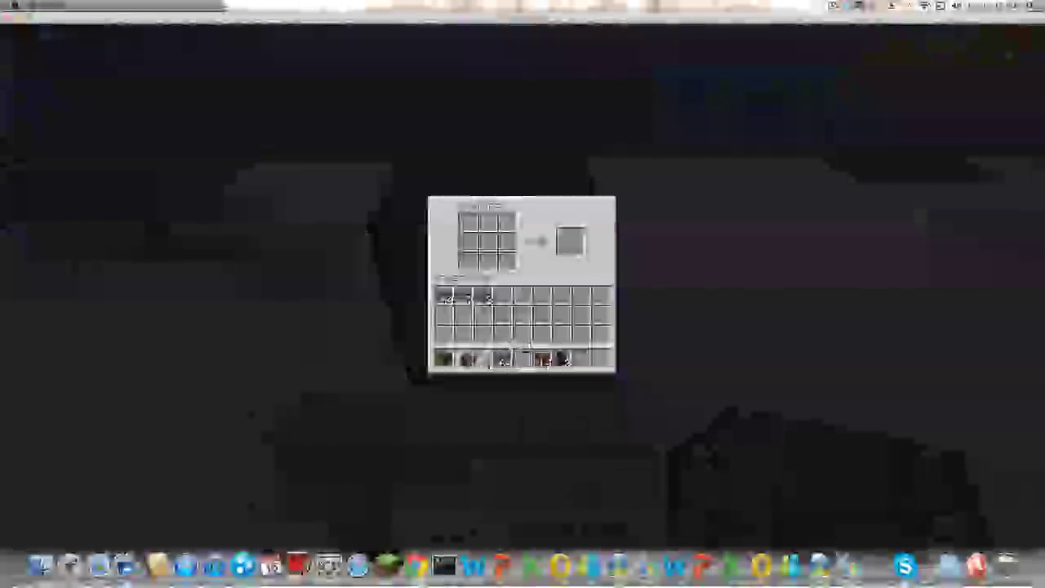
{"action": "left_click", "coordinate": [463, 360]}
{"action": "left_click", "coordinate": [472, 241]}
{"action": "left_click", "coordinate": [484, 359]}
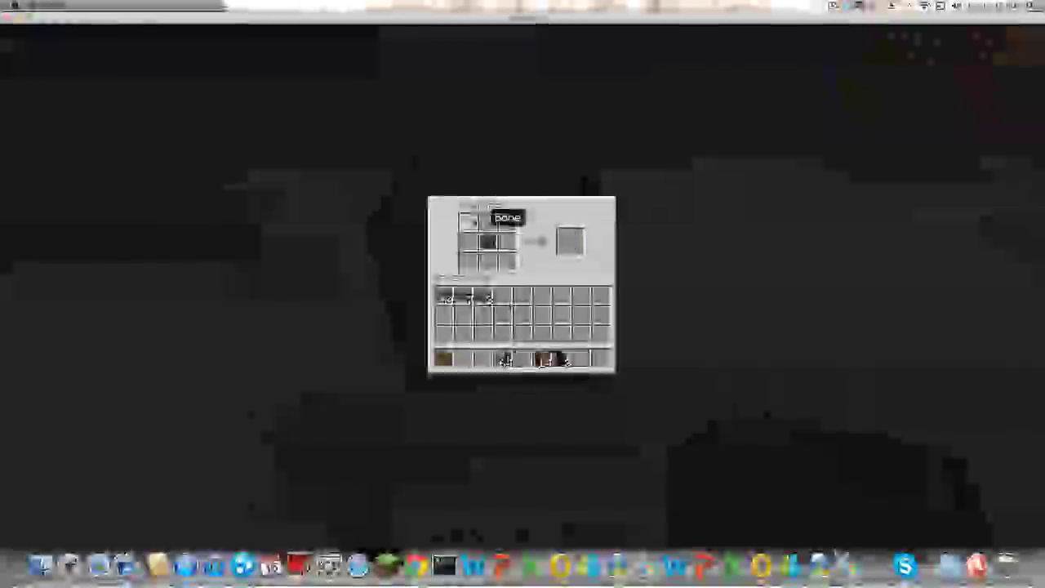
{"action": "left_click", "coordinate": [487, 242]}
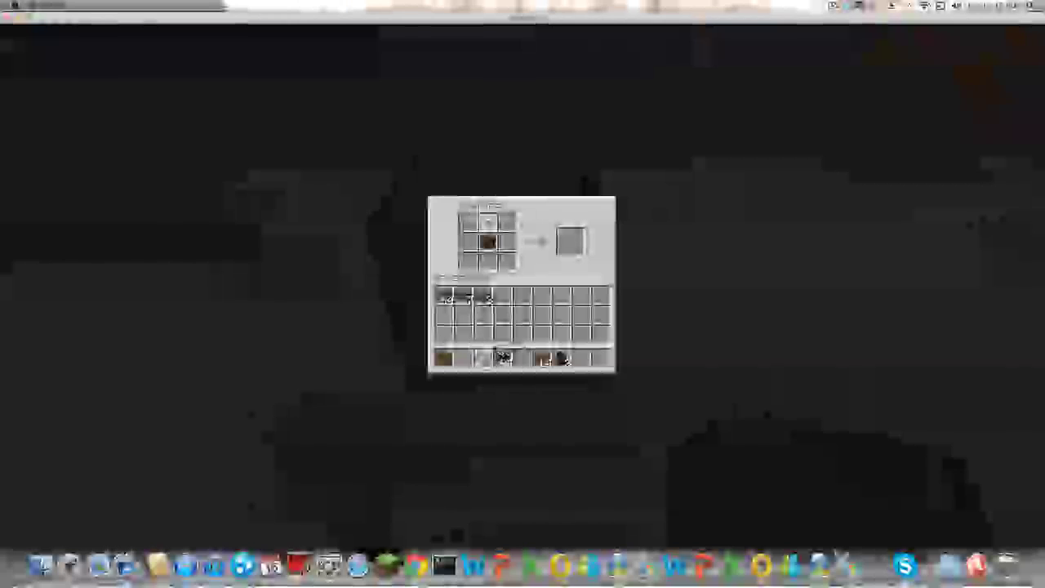
Search the creative inventory for "bone" and add more bones to the hotbar
{"action": "key", "text": "e"}
{"action": "key", "text": "e"}
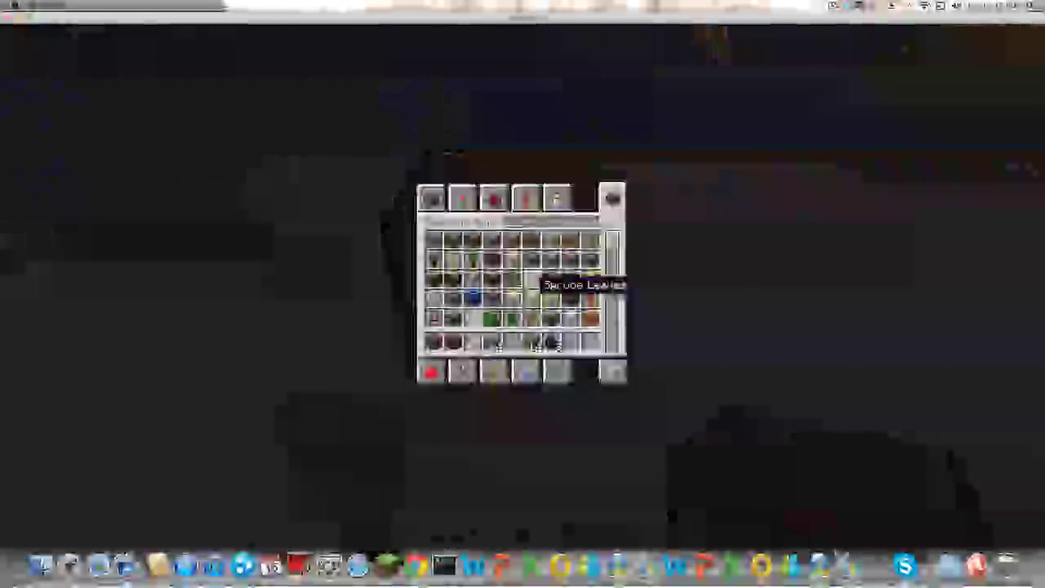
{"action": "type", "text": "bow"}
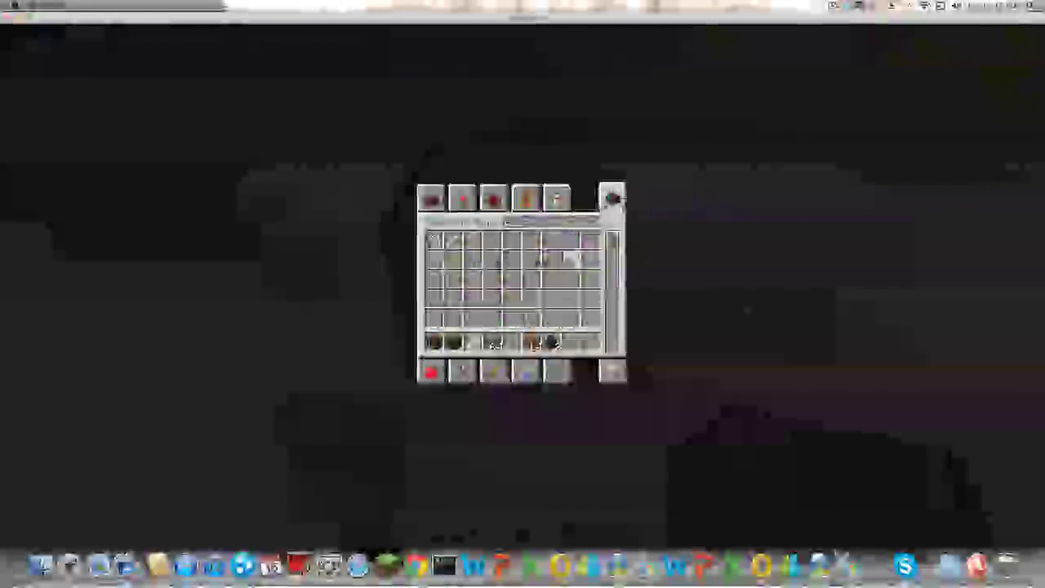
{"action": "type", "text": "bone"}
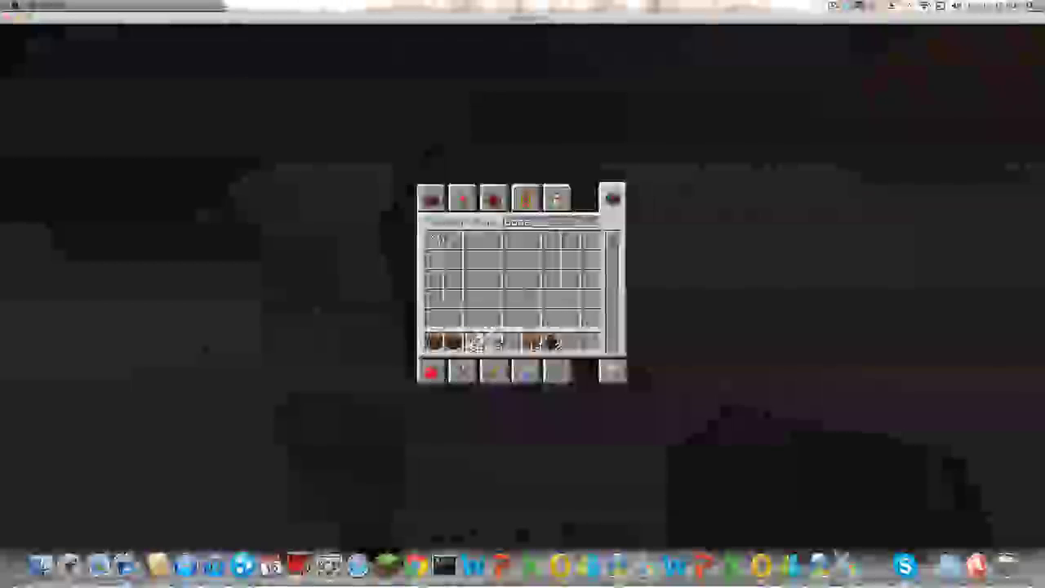
{"action": "key", "text": "Escape"}
Reopen the crafting table and lay bones around the centre slot of the crafting grid
{"action": "right_click", "coordinate": [523, 294]}
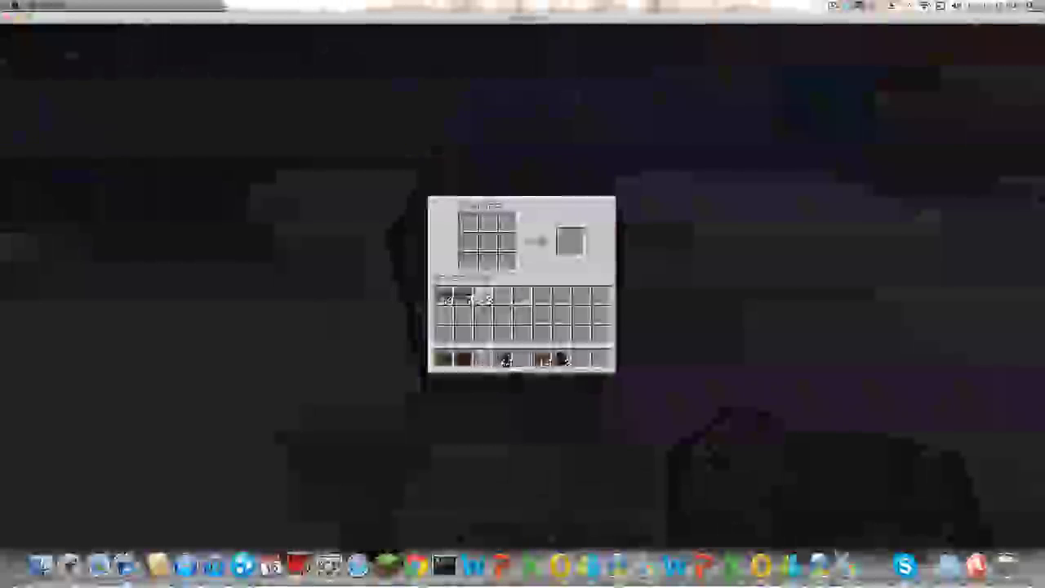
{"action": "left_click", "coordinate": [469, 241]}
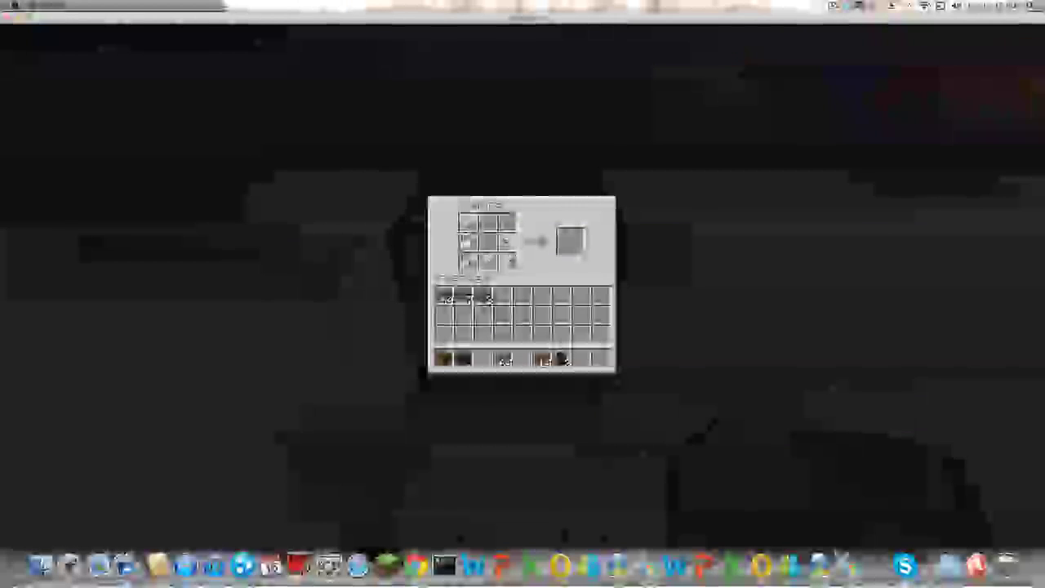